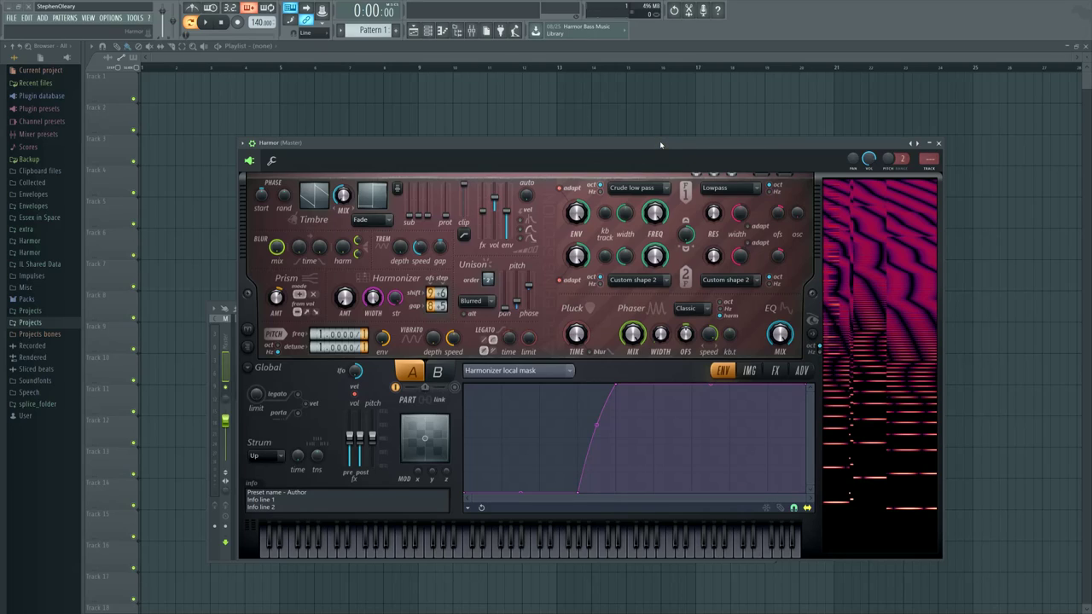
# - Open Edison on mixer Insert 1, play the reference bass sample, and bring Harmor back to the front
pyautogui.click(471, 32)
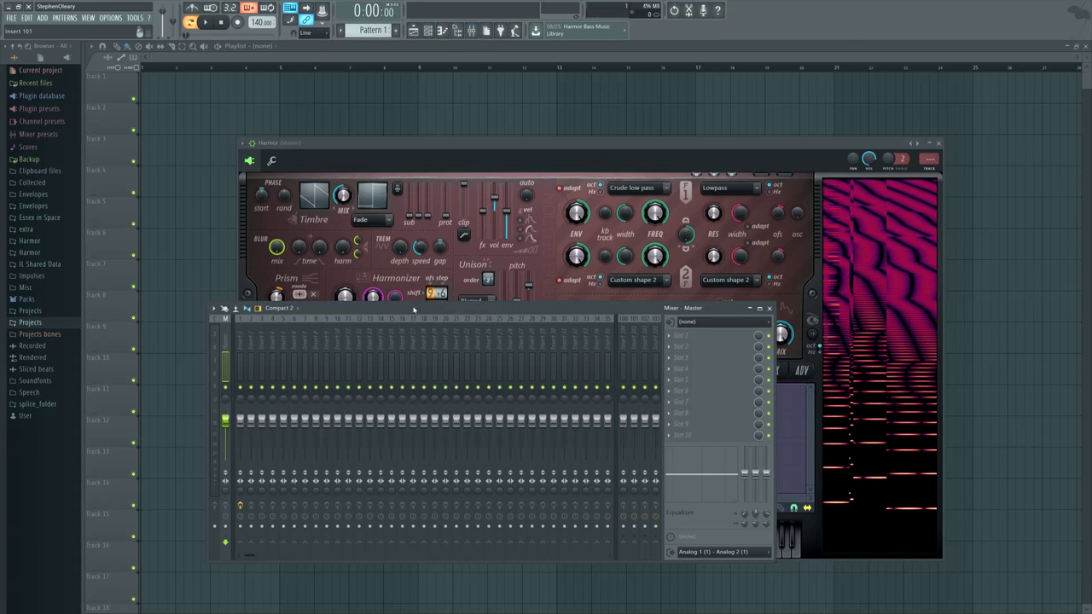
pyautogui.click(345, 299)
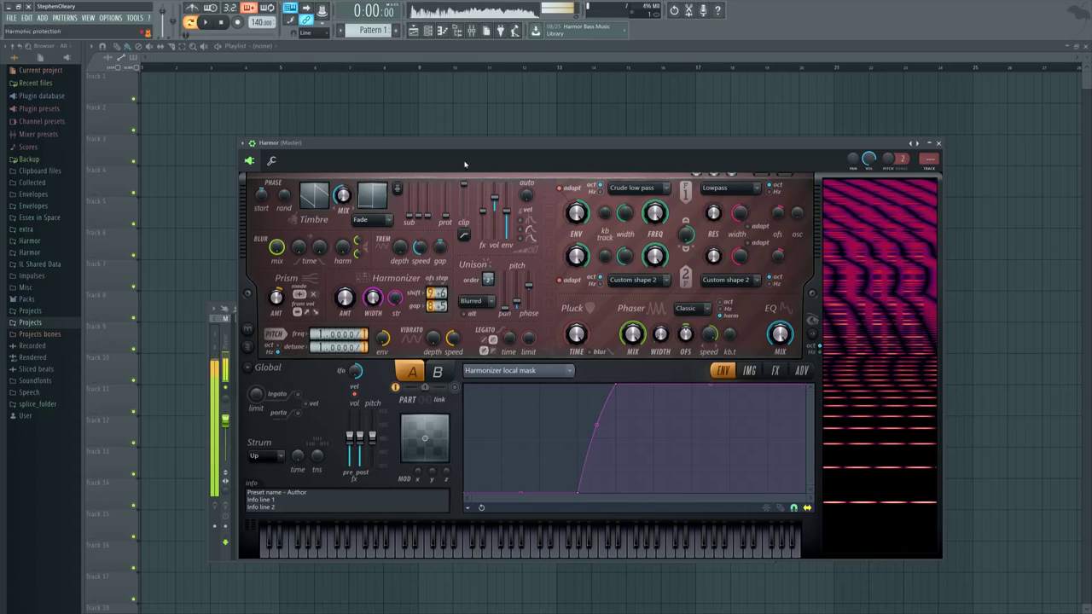
pyautogui.click(456, 30)
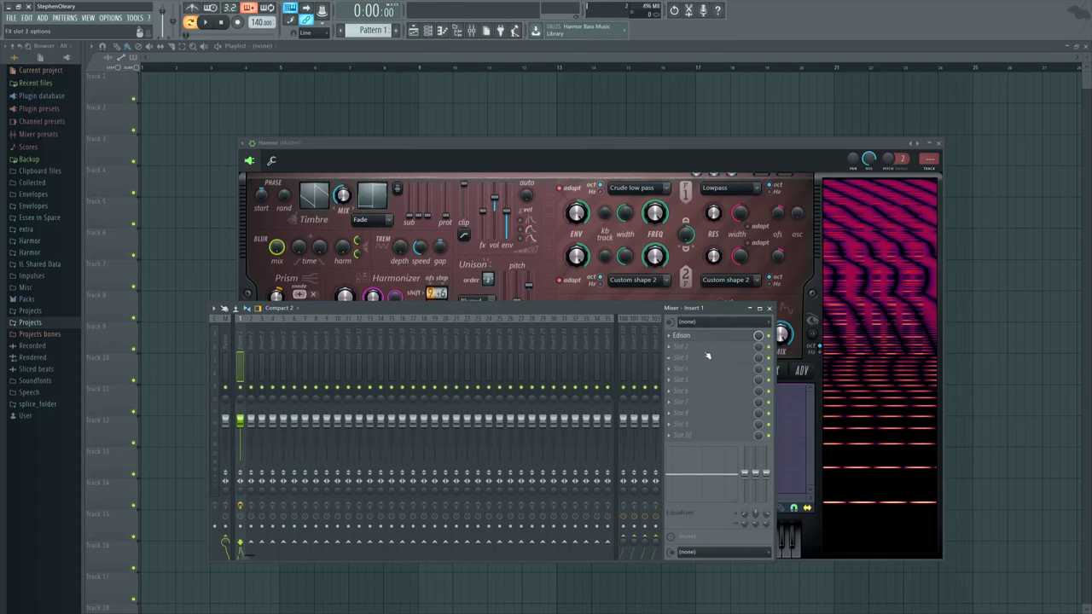
pyautogui.click(687, 335)
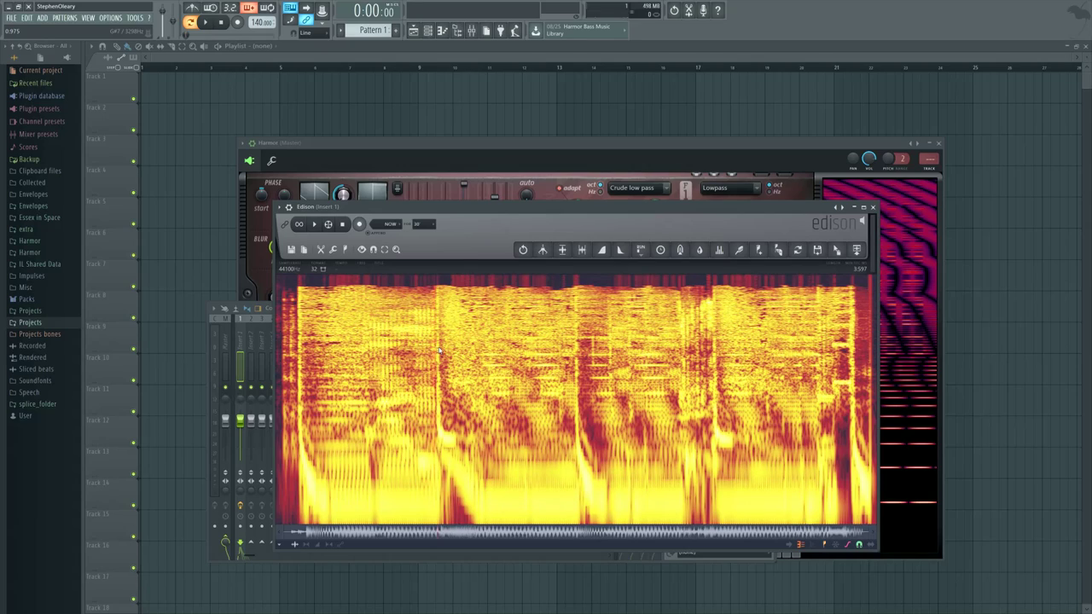
pyautogui.press('space')
pyautogui.click(515, 151)
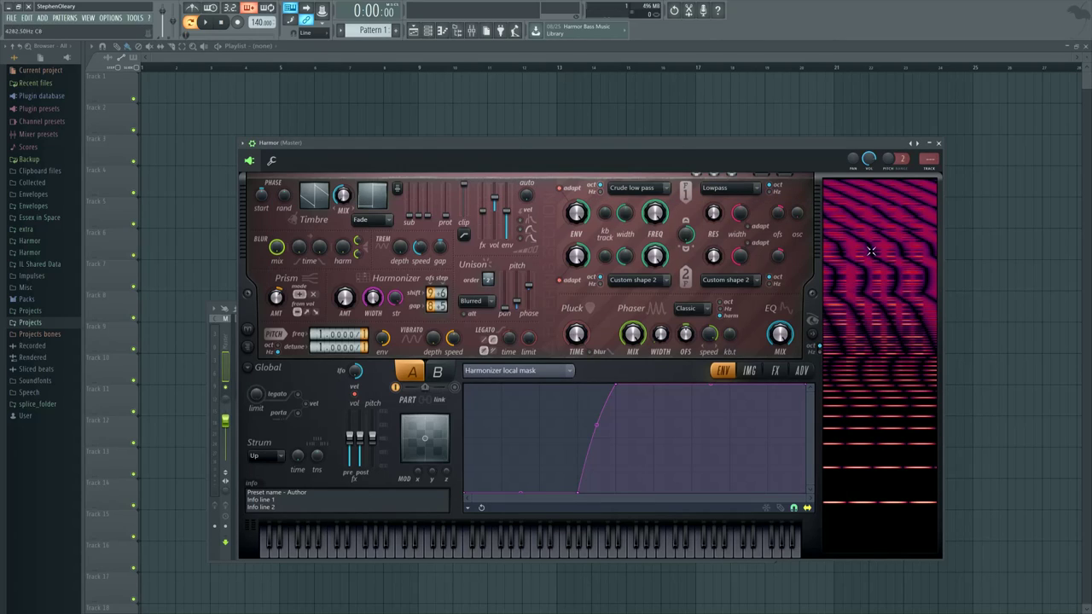
# - Replay the reference sample in Edison on Insert 1, stop it, and return to the Harmor patch
pyautogui.click(471, 30)
pyautogui.click(244, 337)
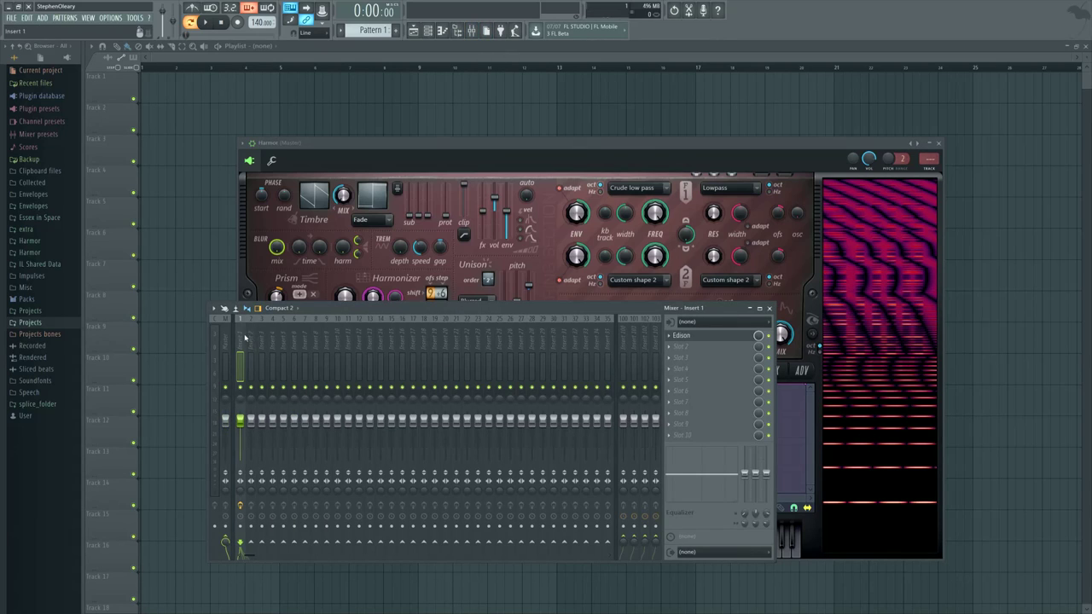
pyautogui.click(725, 339)
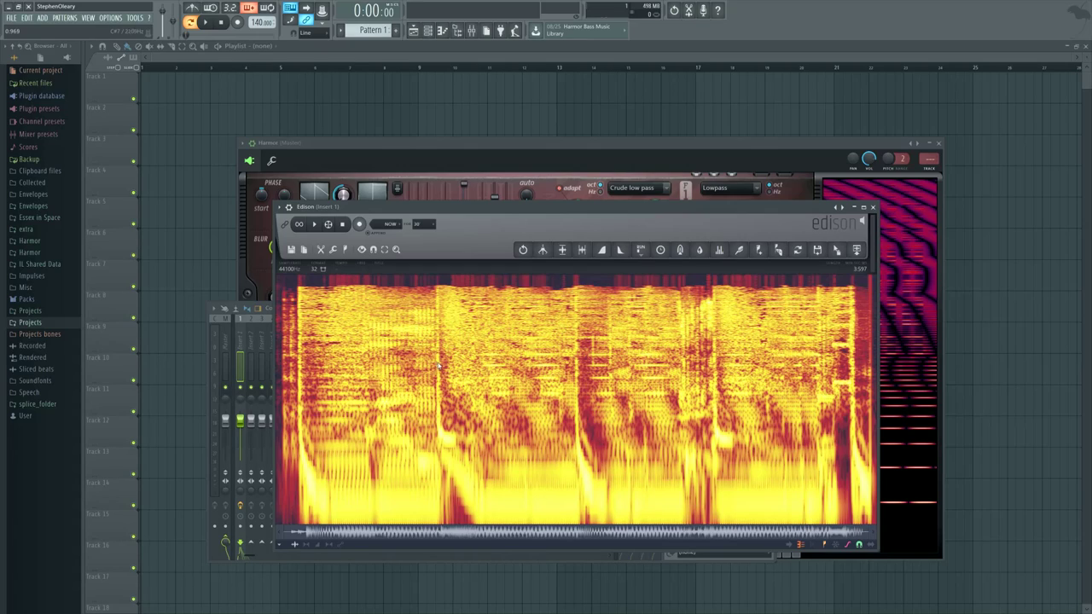
pyautogui.press('space')
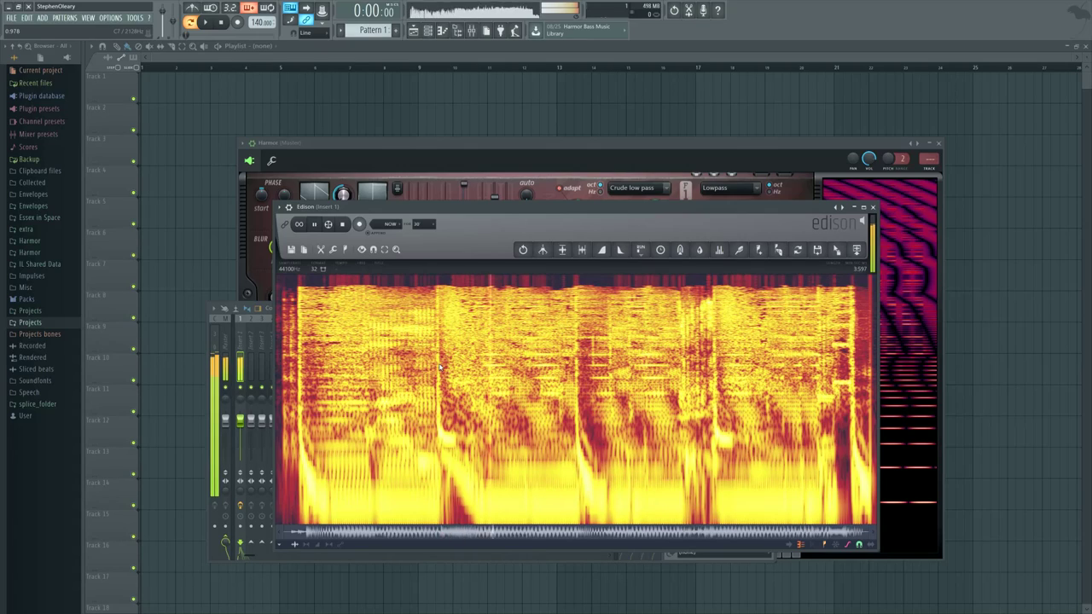
pyautogui.press('space')
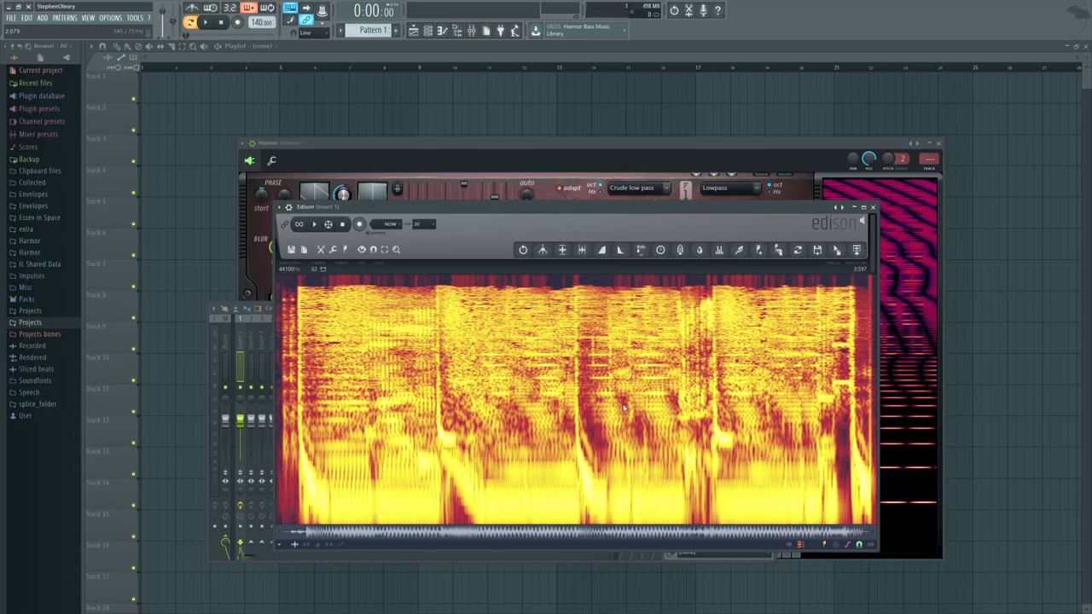
pyautogui.click(591, 157)
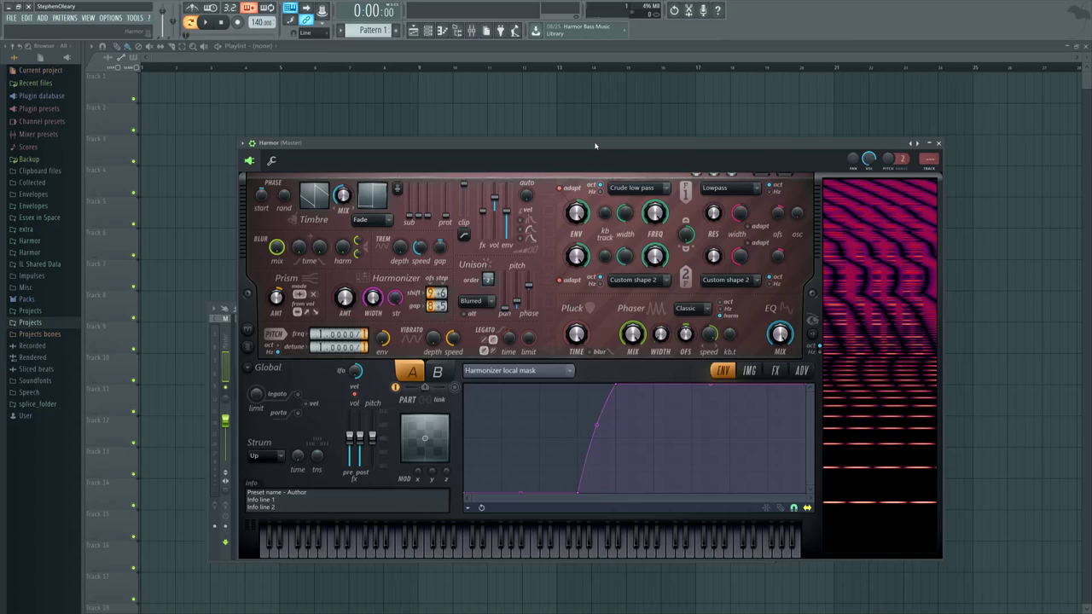
# - Hide the wrapper settings bar of Harmor and reposition its window
pyautogui.moveTo(596, 145); pyautogui.dragTo(598, 151)
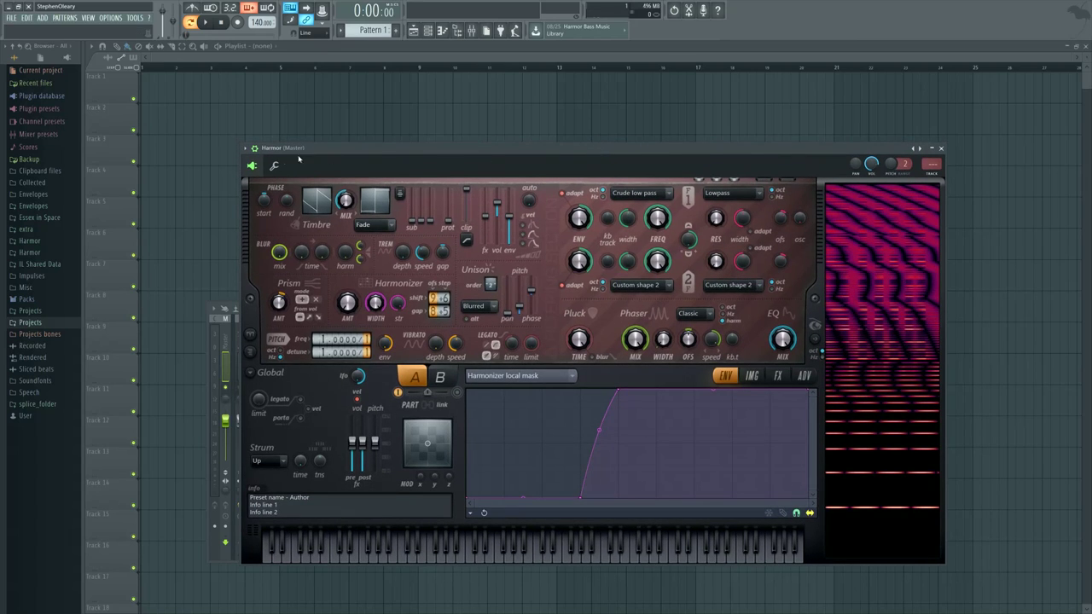
pyautogui.click(255, 148)
pyautogui.moveTo(384, 148); pyautogui.dragTo(402, 146)
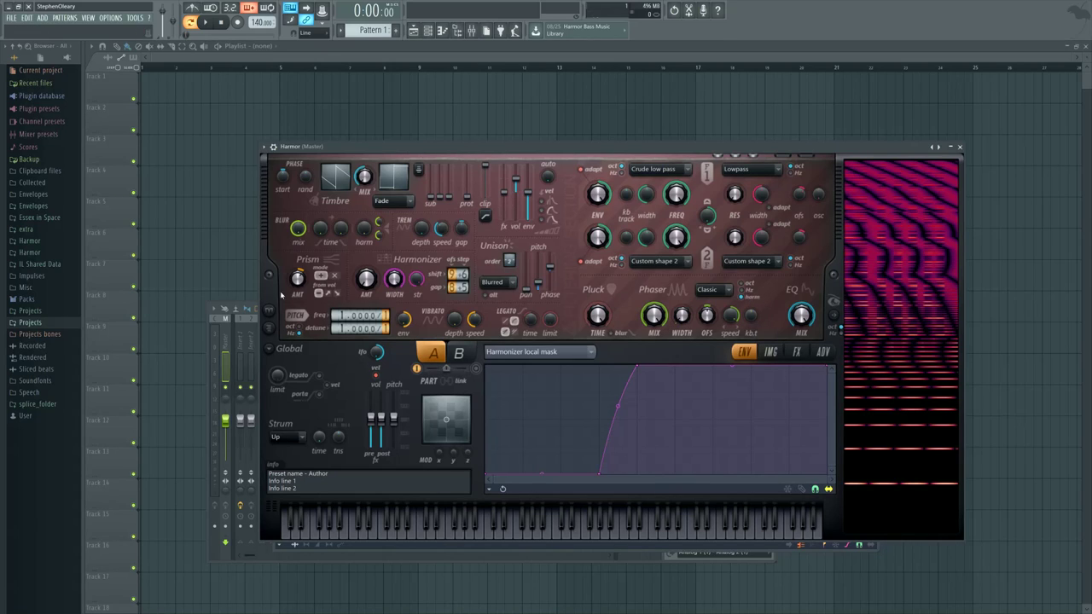
# - Examine the Harmonic prism and Harmonic unison pitch curves of part A, and compare with part B
pyautogui.click(563, 351)
pyautogui.click(703, 383)
pyautogui.click(564, 352)
pyautogui.click(694, 374)
pyautogui.click(580, 352)
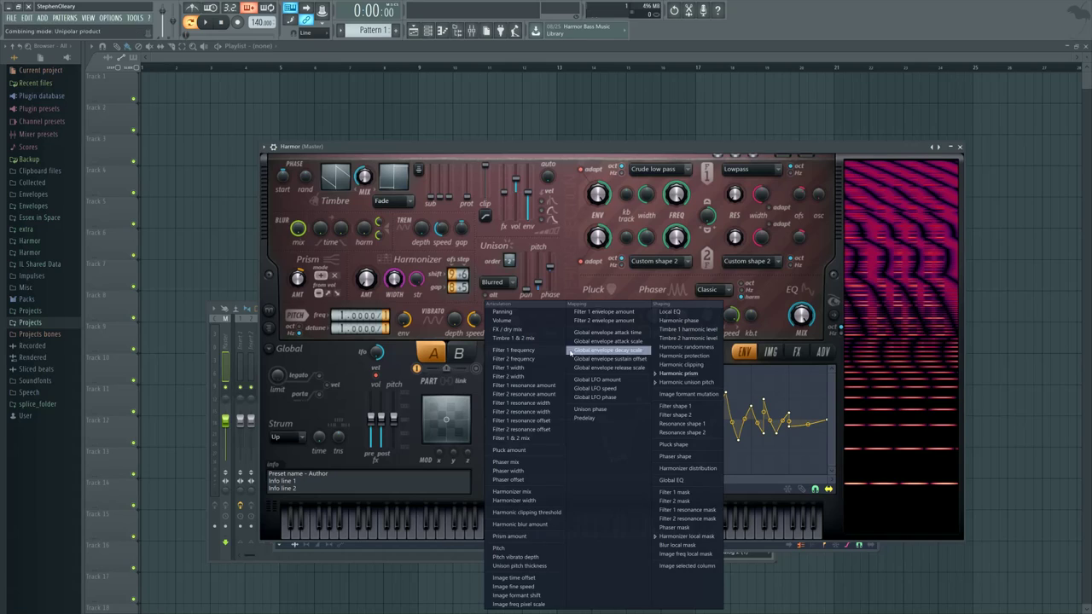
pyautogui.click(695, 377)
pyautogui.click(585, 352)
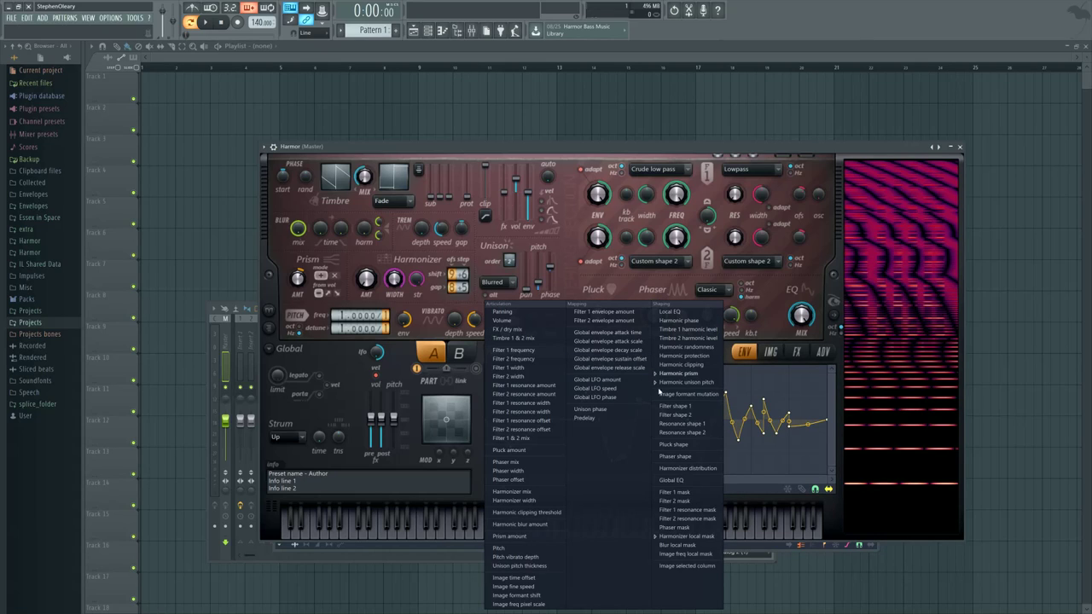
pyautogui.click(687, 382)
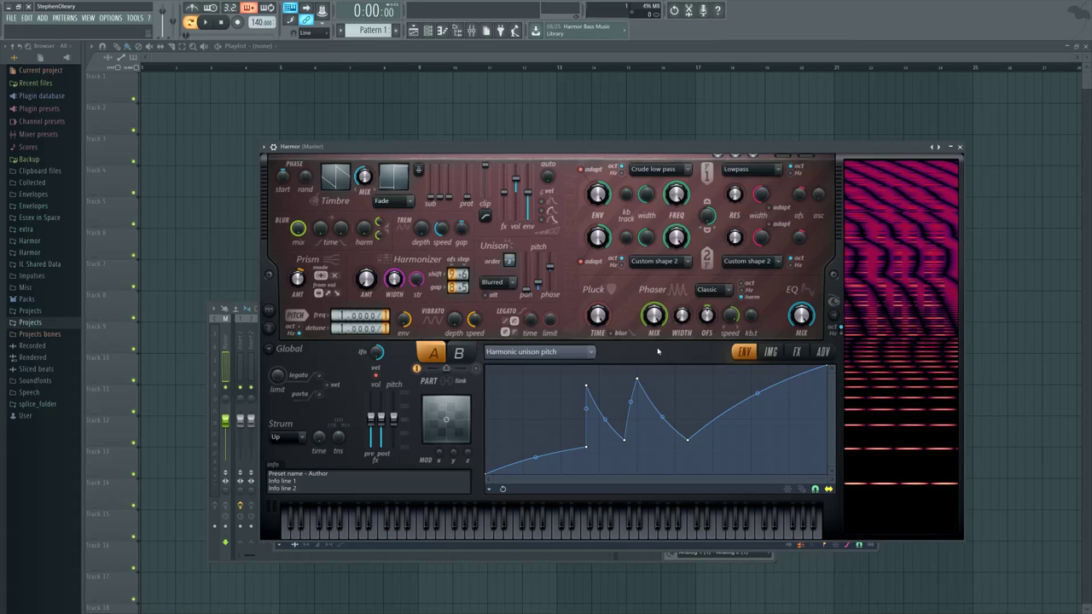
pyautogui.click(459, 352)
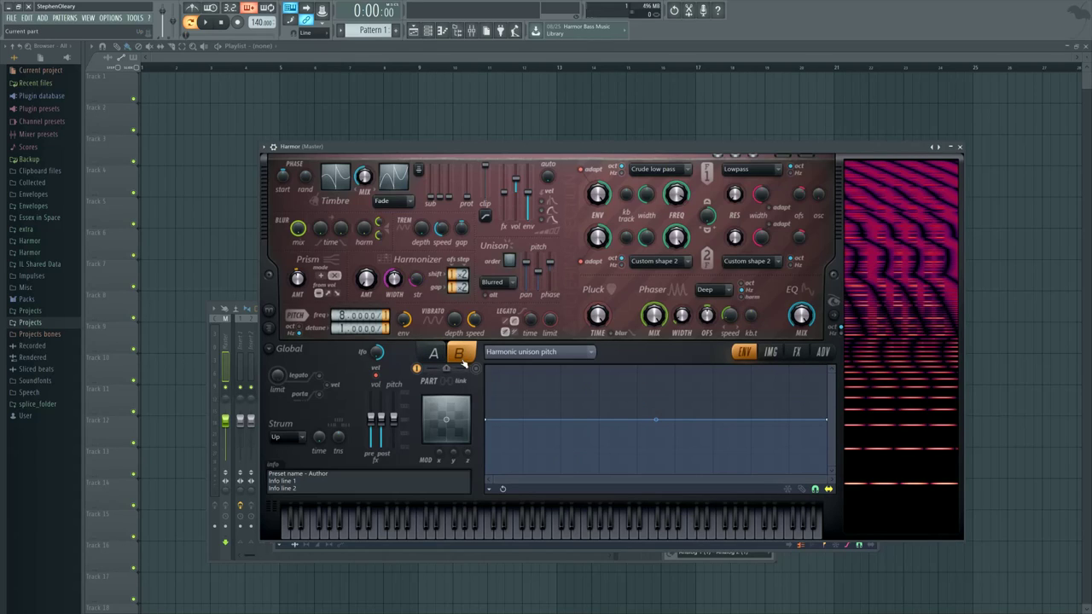
pyautogui.click(432, 353)
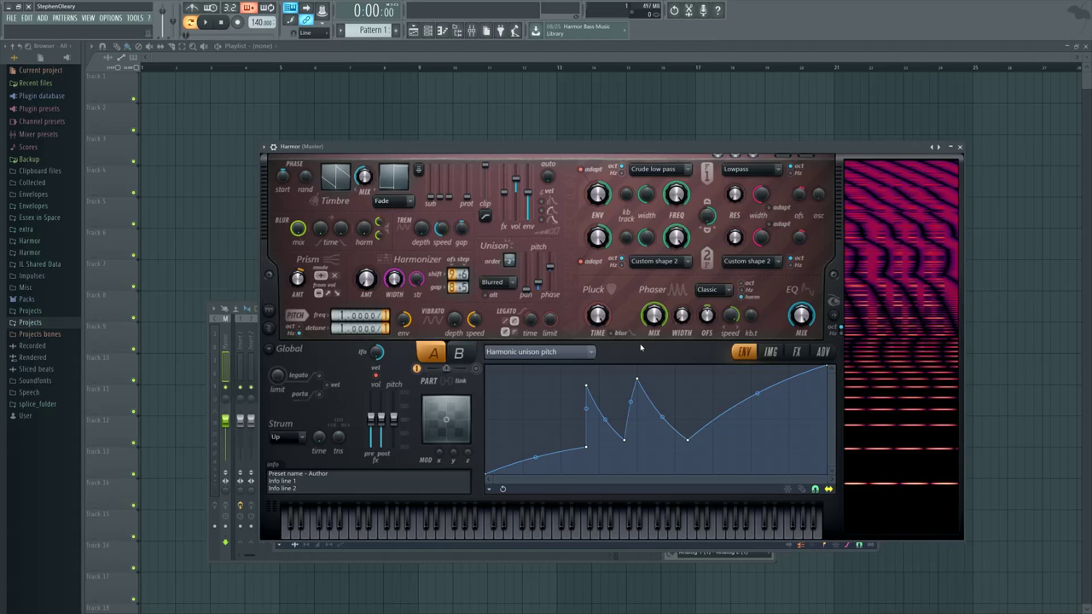
# - Add a second Harmor instance from the plugin picker
pyautogui.press('F8')
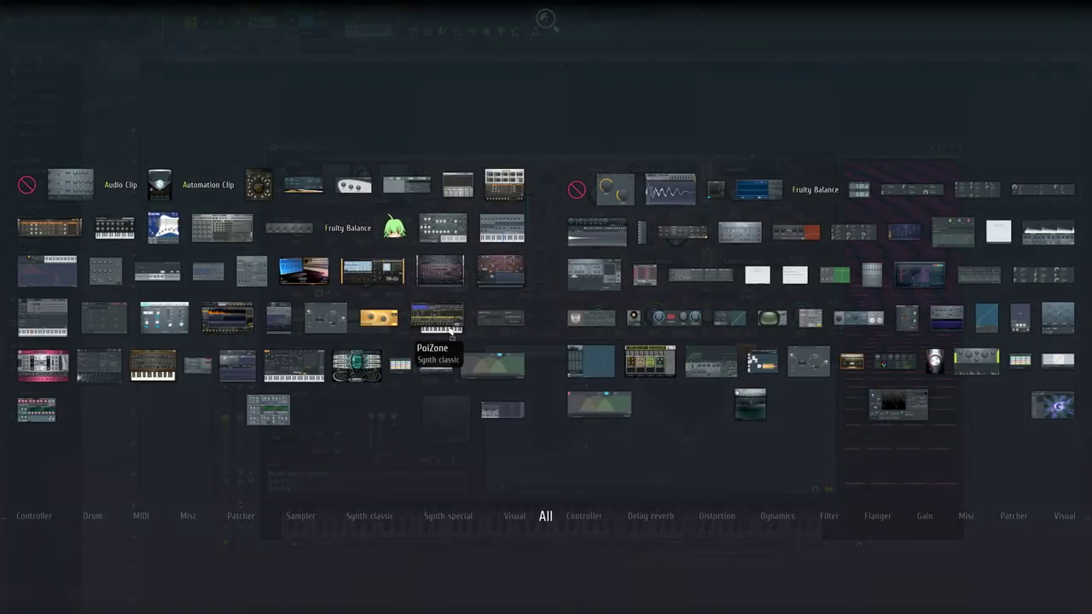
pyautogui.press('F8')
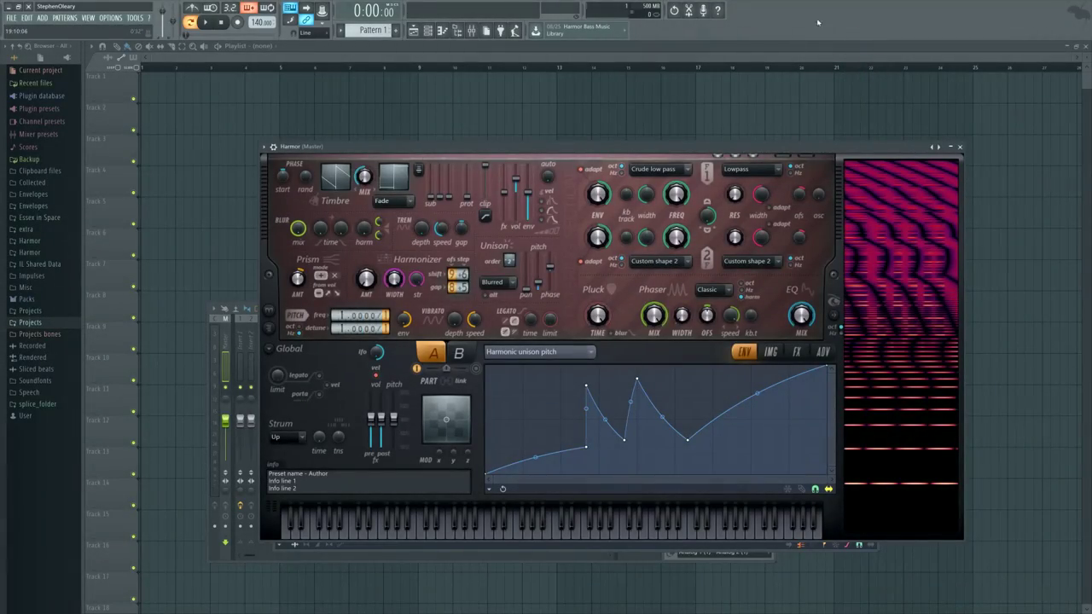
pyautogui.press('F8')
pyautogui.press('F8')
pyautogui.press('F8')
pyautogui.moveTo(494, 277); pyautogui.dragTo(778, 21)
pyautogui.moveTo(466, 74); pyautogui.dragTo(609, 122)
pyautogui.click(806, 311)
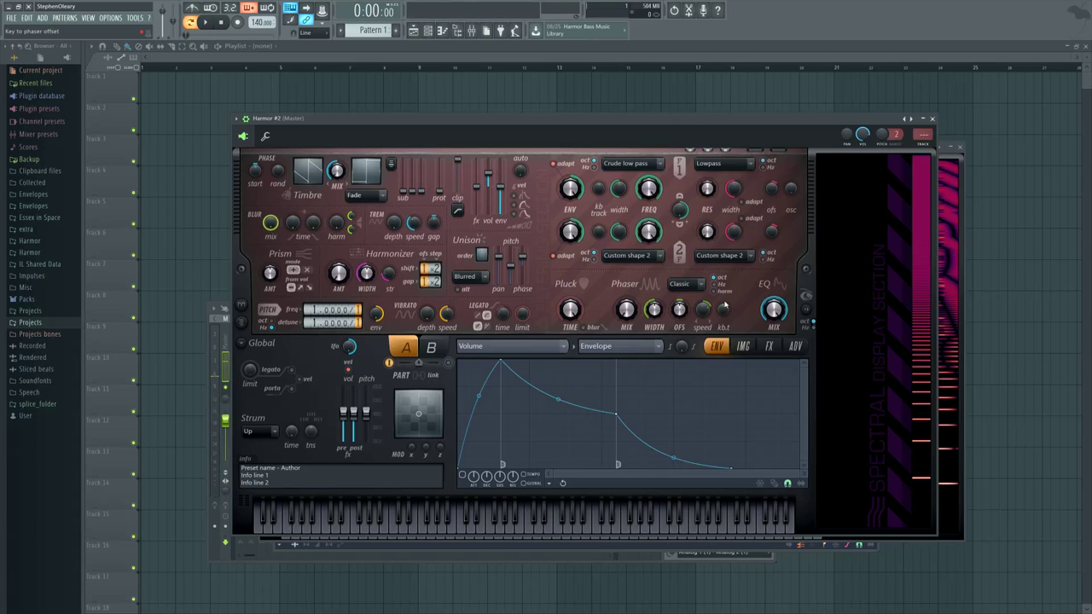
# - Turn up the phaser mix in the new Harmor and load its Default preset
pyautogui.moveTo(626, 309); pyautogui.dragTo(626, 277)
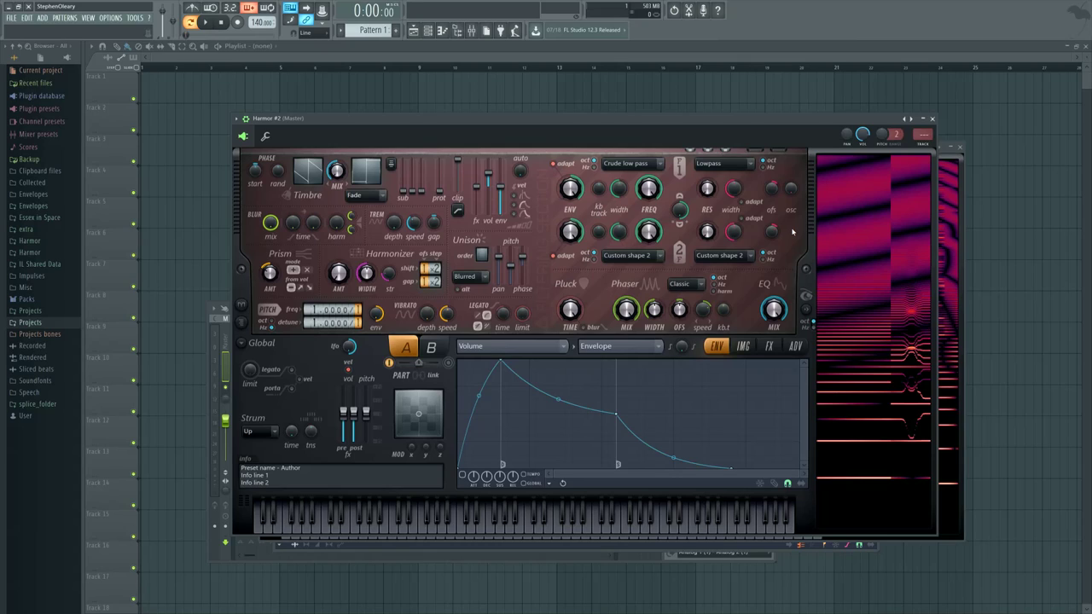
pyautogui.rightClick(906, 120)
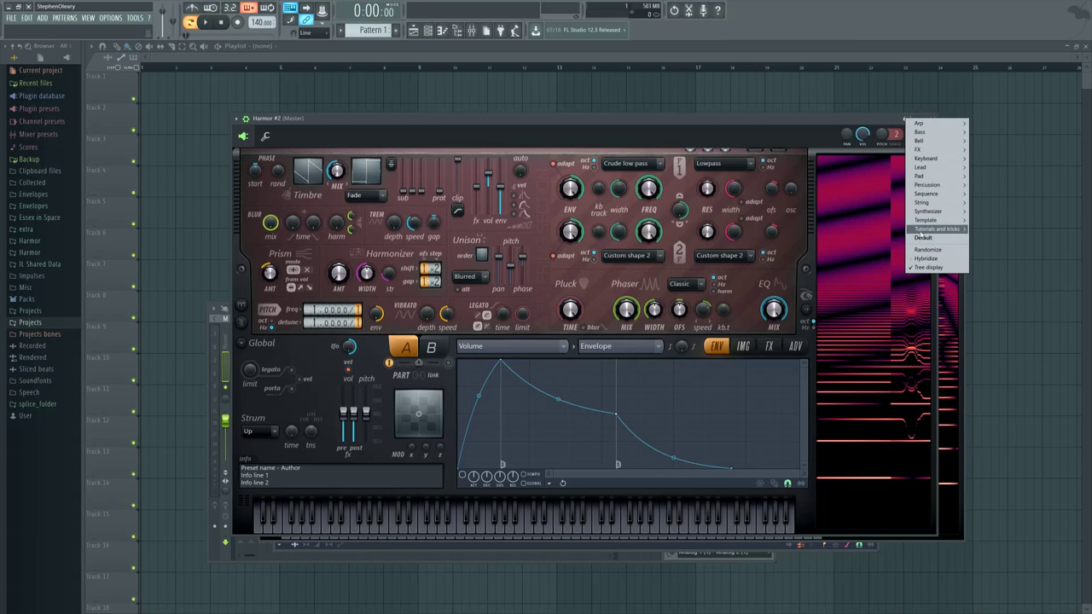
pyautogui.click(923, 238)
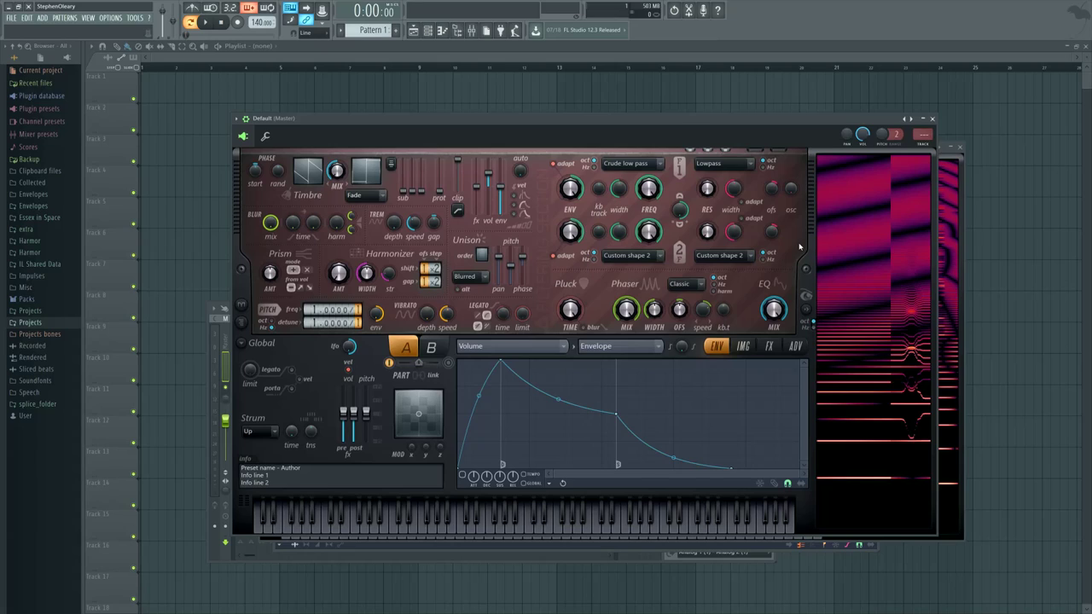
# - Compare the octave and harmonic phaser scales in the Default Harmor, leaving the scale on harmonic
pyautogui.click(726, 292)
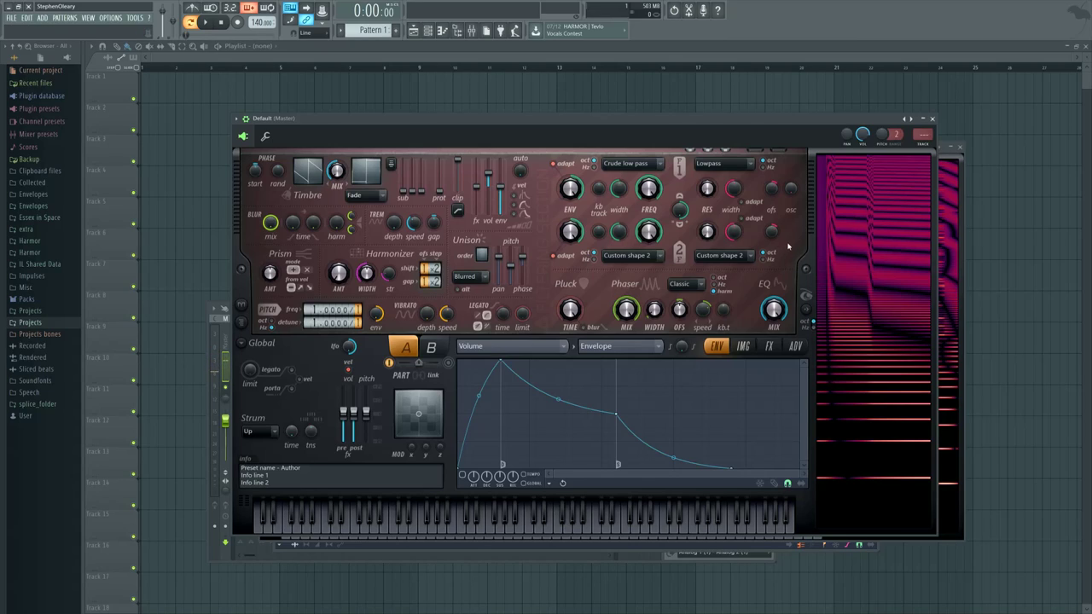
pyautogui.click(719, 282)
pyautogui.click(719, 293)
pyautogui.click(729, 284)
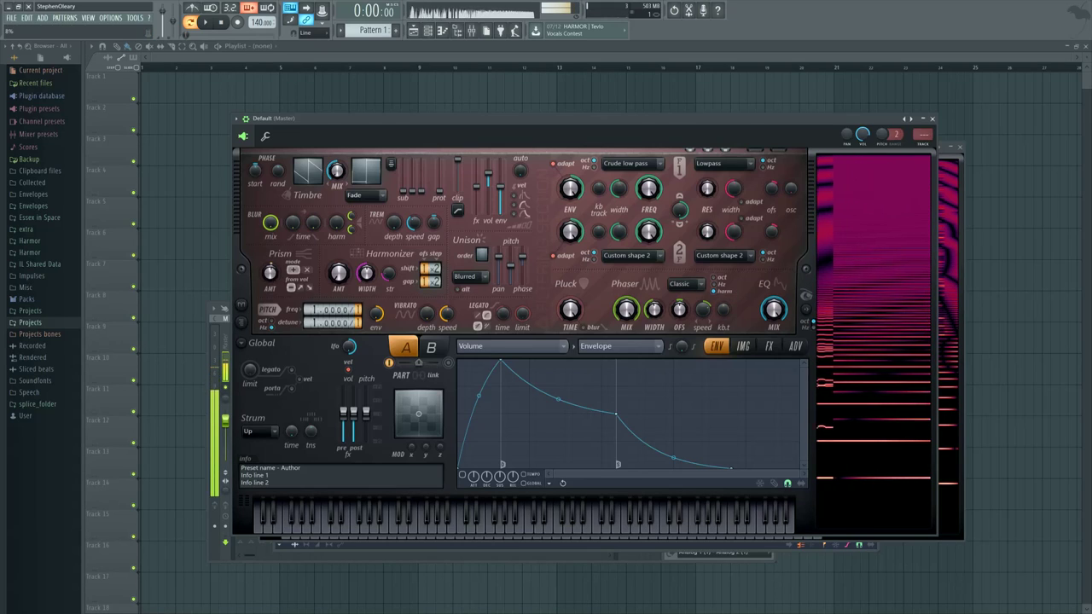
# - Try varying the prism amount and the phaser width while playing notes on the Default Harmor
pyautogui.moveTo(270, 273); pyautogui.dragTo(270, 245)
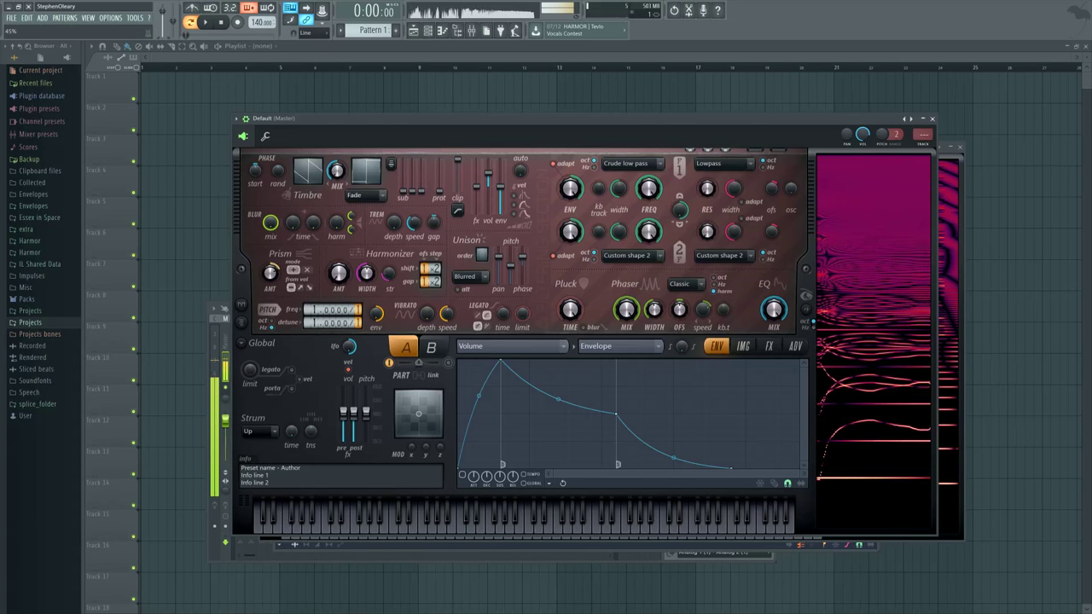
pyautogui.moveTo(655, 310); pyautogui.dragTo(654, 340)
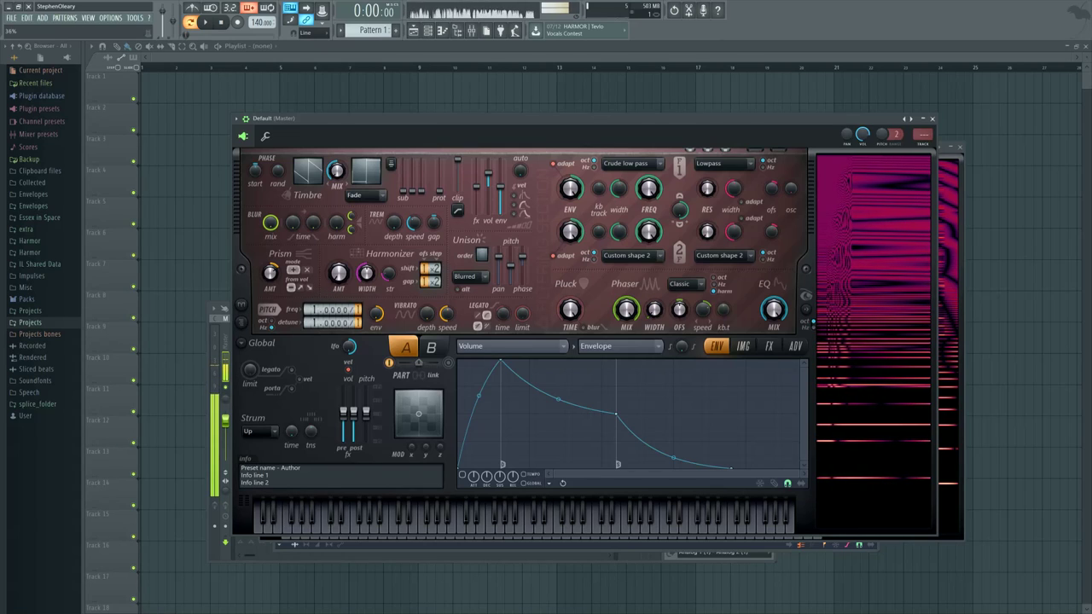
pyautogui.moveTo(270, 273)
pyautogui.mouseDown()
pyautogui.moveTo(270, 295)
pyautogui.moveTo(269, 265)
pyautogui.mouseUp()
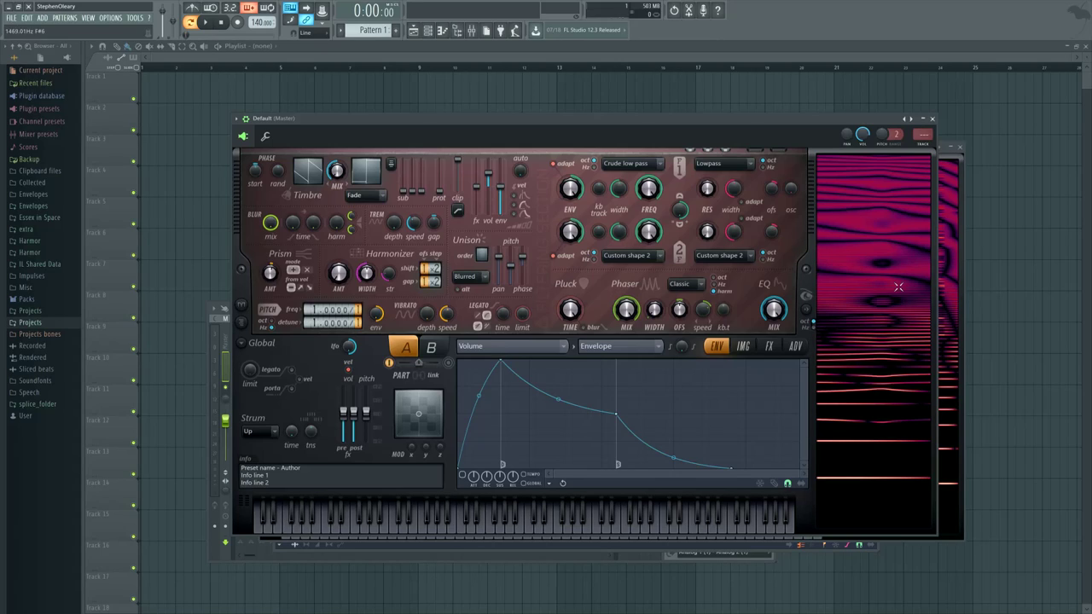
# - Move the Default Harmor window aside, play the reference sample in Edison once more, and return to the Default Harmor
pyautogui.moveTo(861, 128); pyautogui.dragTo(740, 126)
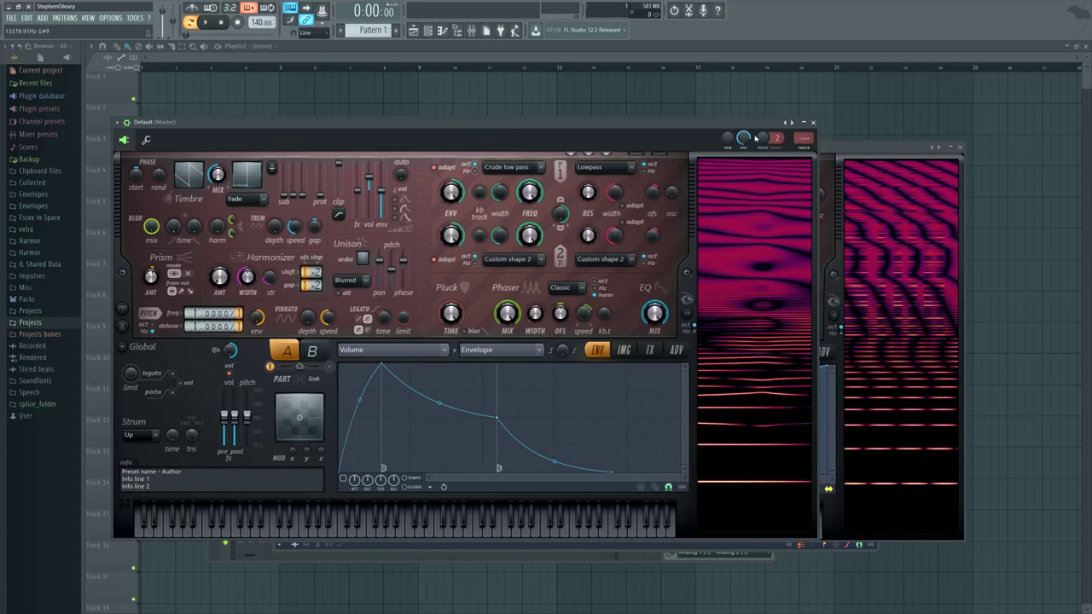
pyautogui.click(471, 30)
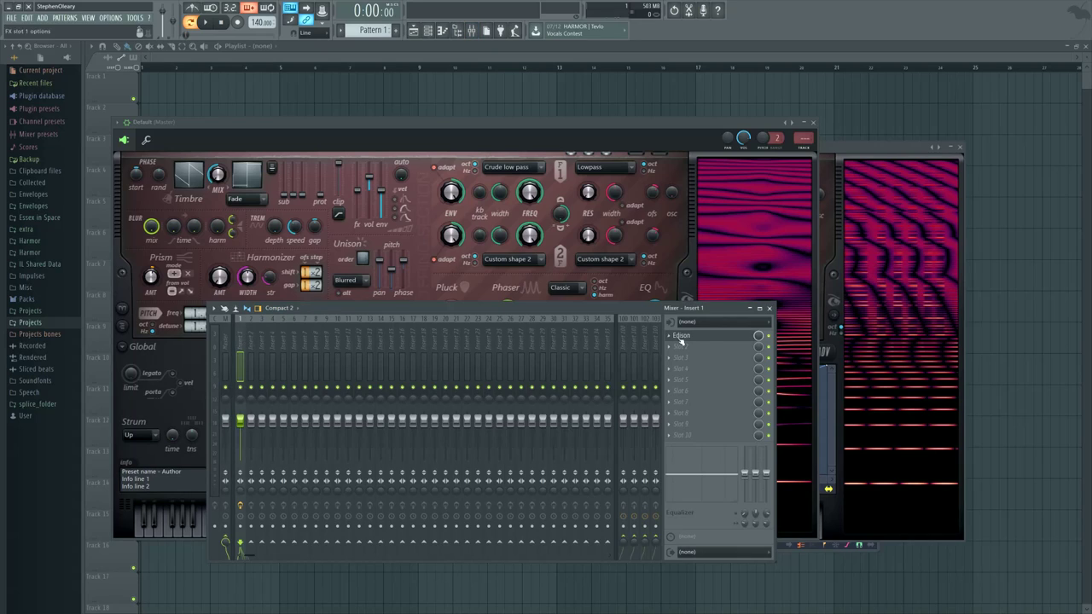
pyautogui.click(691, 336)
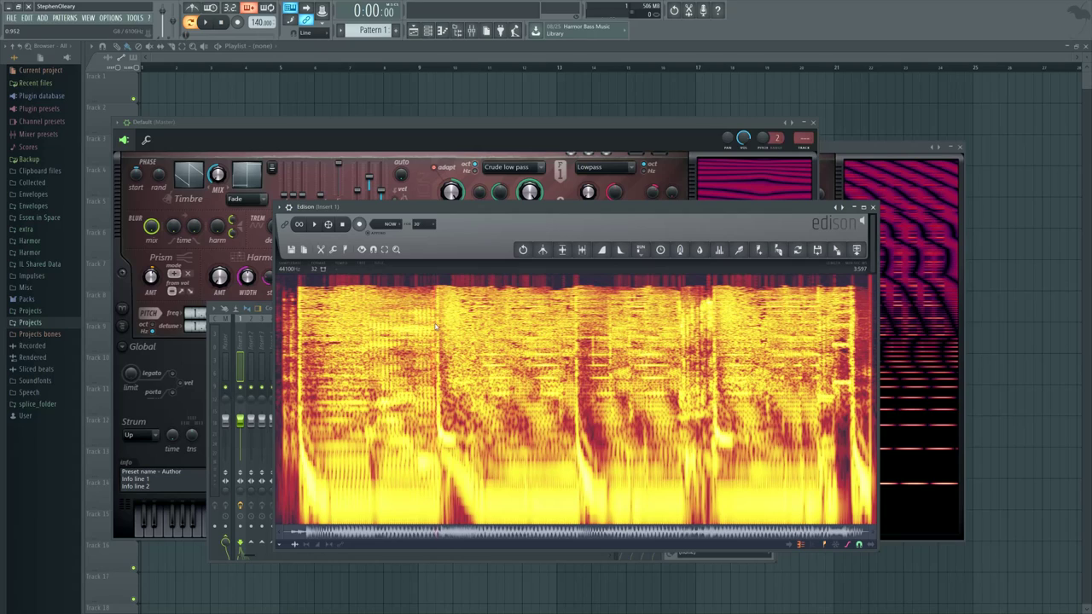
pyautogui.press('space')
pyautogui.press('space')
pyautogui.click(525, 131)
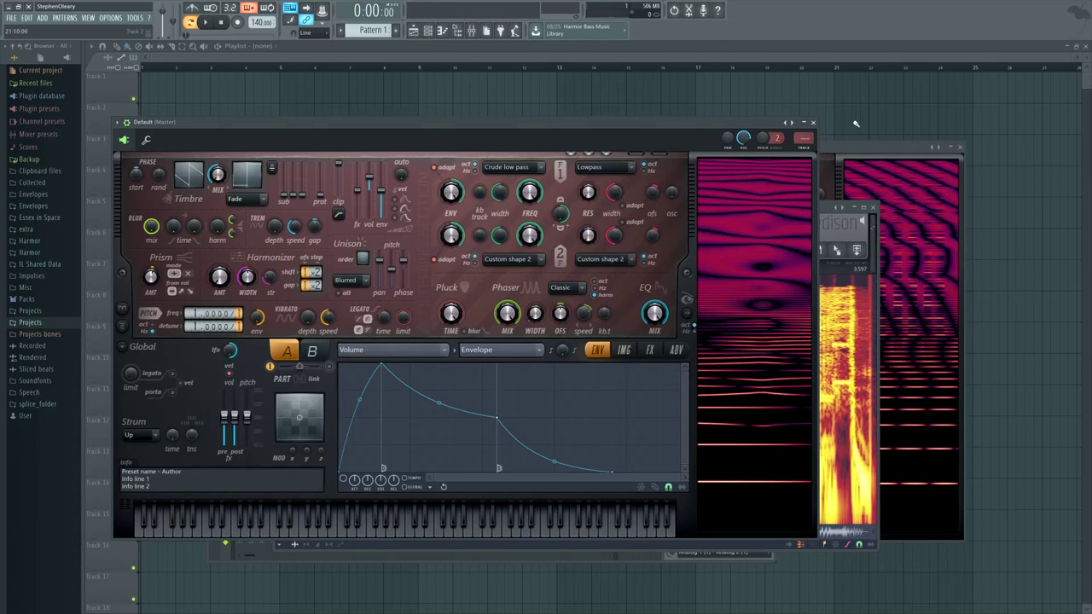
# - Check the original Harmor's Harmonic unison pitch curve, and display the Harmonic prism curve in the Default Harmor
pyautogui.click(840, 148)
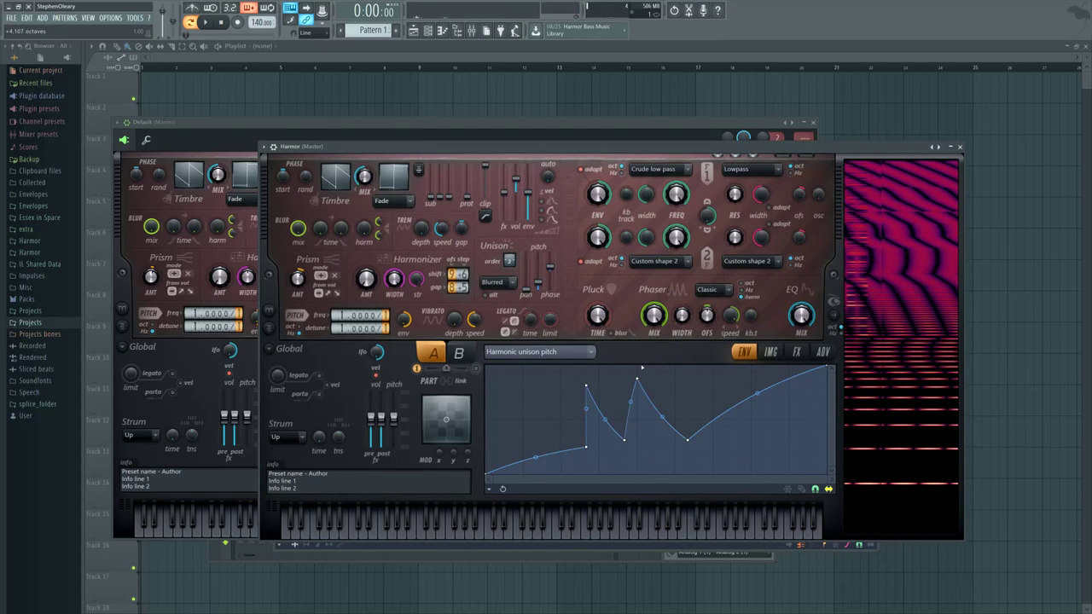
pyautogui.click(358, 132)
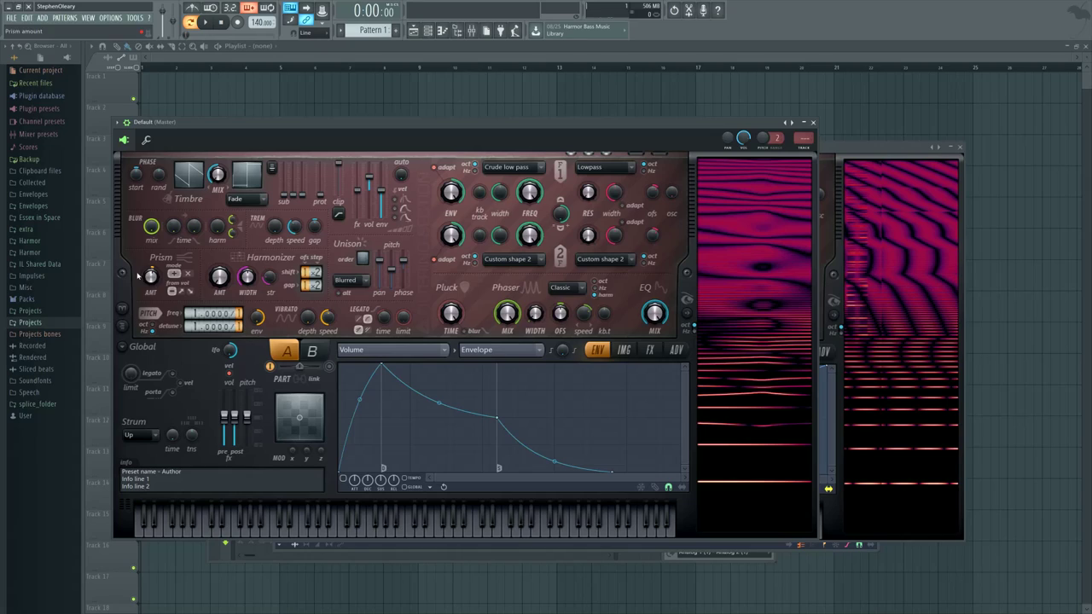
pyautogui.click(388, 348)
pyautogui.click(534, 374)
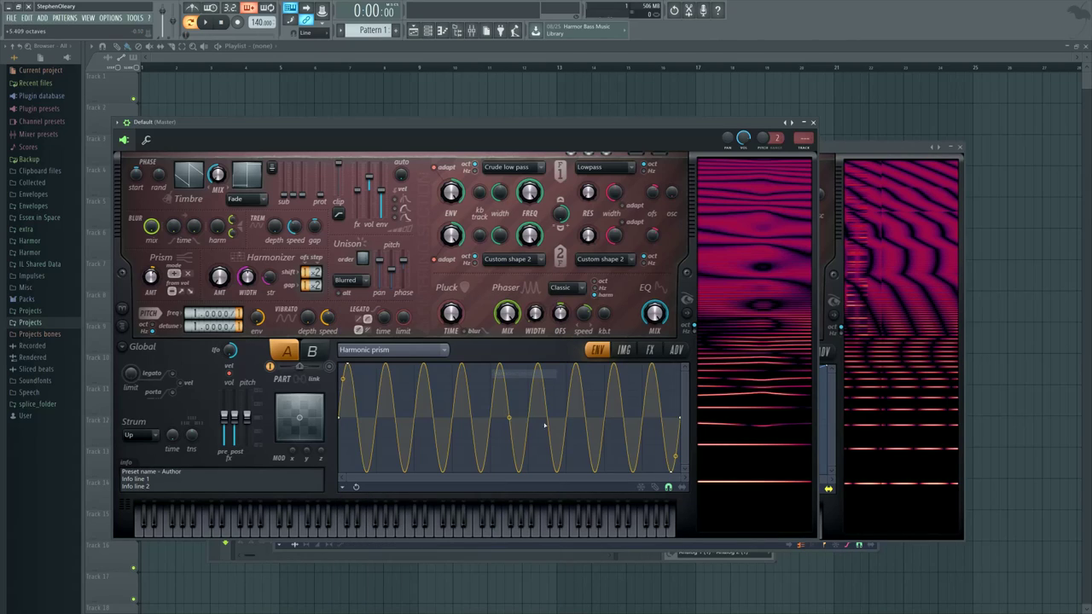
# - Flatten the Harmonic prism curve in the Default Harmor and add three points forming a single triangular peak
pyautogui.click(655, 487)
pyautogui.moveTo(341, 417); pyautogui.dragTo(702, 402)
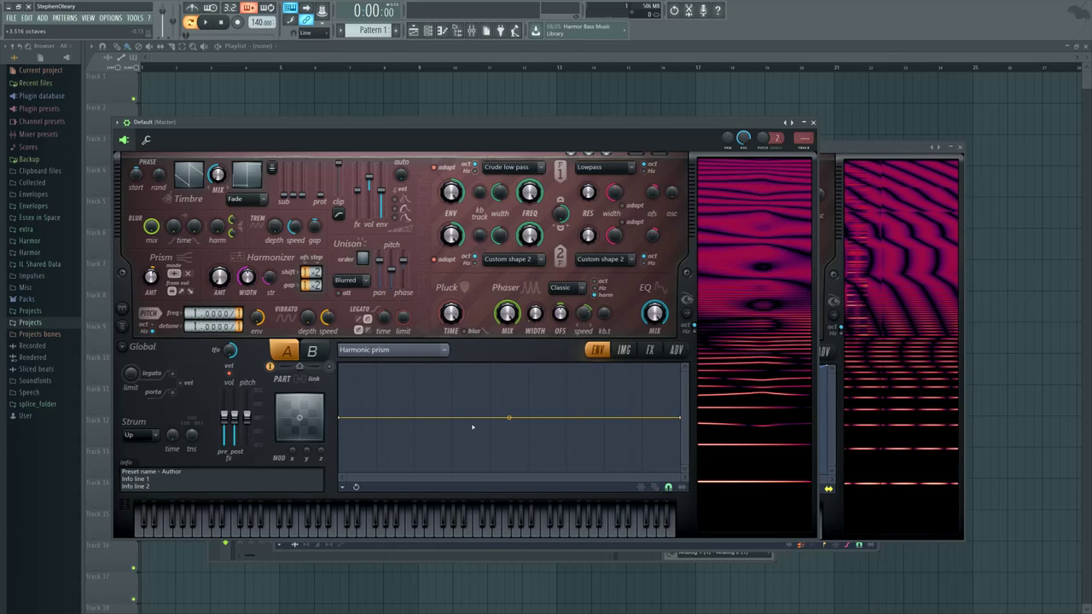
pyautogui.rightClick(413, 417)
pyautogui.rightClick(452, 401)
pyautogui.rightClick(491, 418)
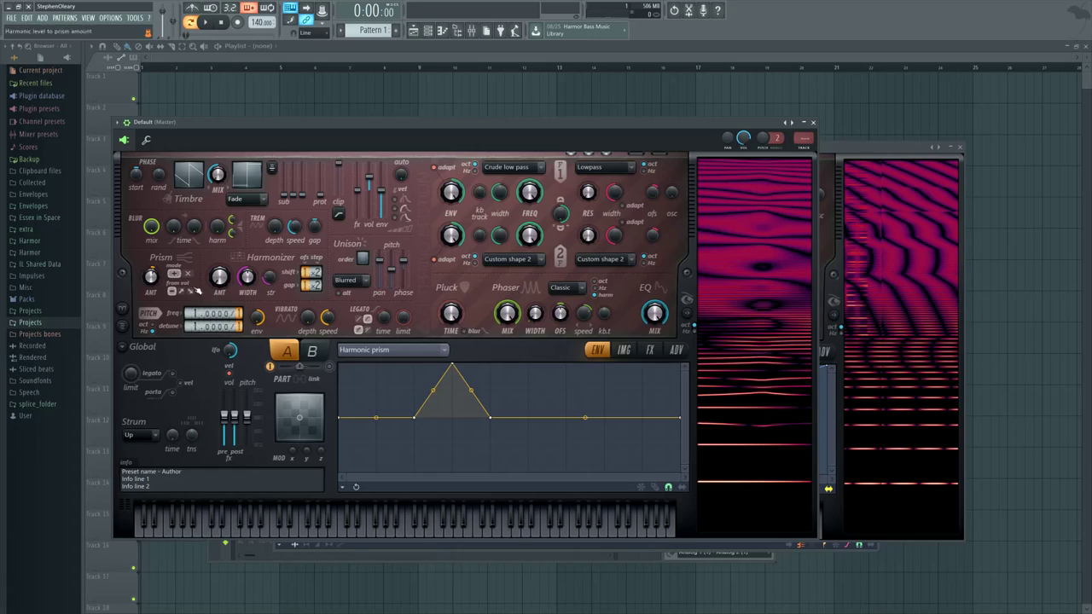
# - Widen the Harmonic prism peak and add a dip after it, trying different prism amounts on the Default Harmor
pyautogui.moveTo(150, 274); pyautogui.dragTo(150, 294)
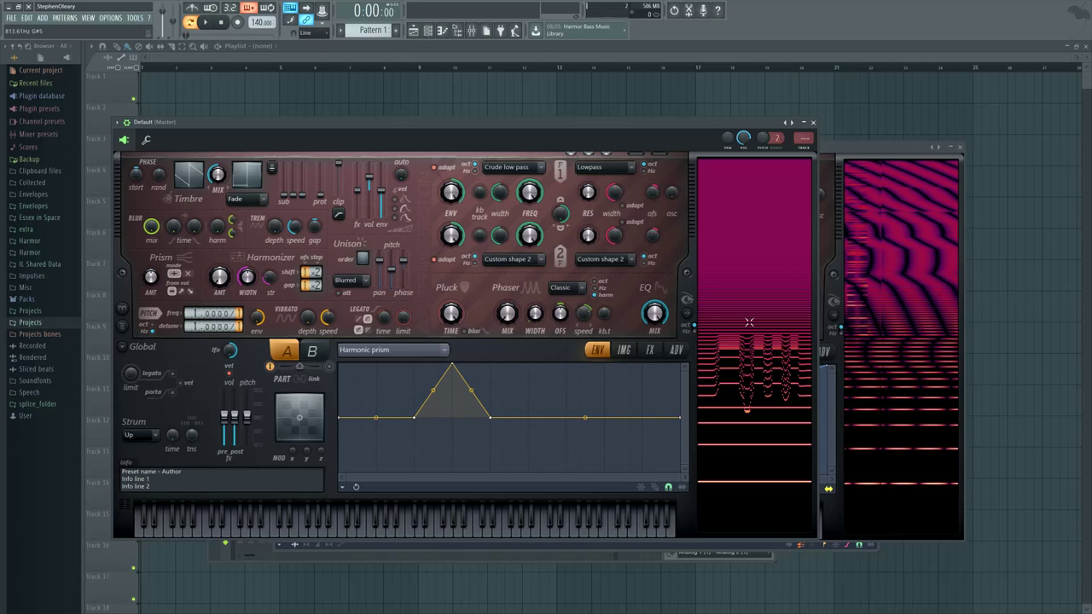
pyautogui.moveTo(151, 277); pyautogui.dragTo(151, 260)
pyautogui.moveTo(416, 419); pyautogui.dragTo(389, 417)
pyautogui.rightClick(552, 418)
pyautogui.moveTo(529, 419); pyautogui.dragTo(552, 443)
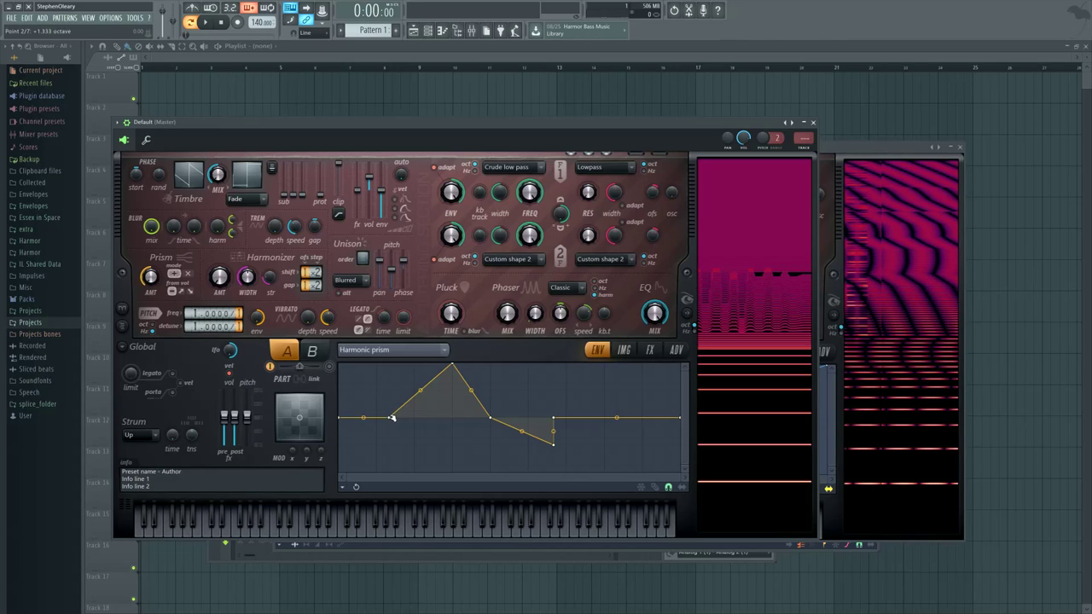
pyautogui.moveTo(151, 283); pyautogui.dragTo(151, 262)
# - Raise the phaser mix and set the unison order to 2 with the prism amount at neutral in the Default Harmor
pyautogui.moveTo(508, 313); pyautogui.dragTo(509, 243)
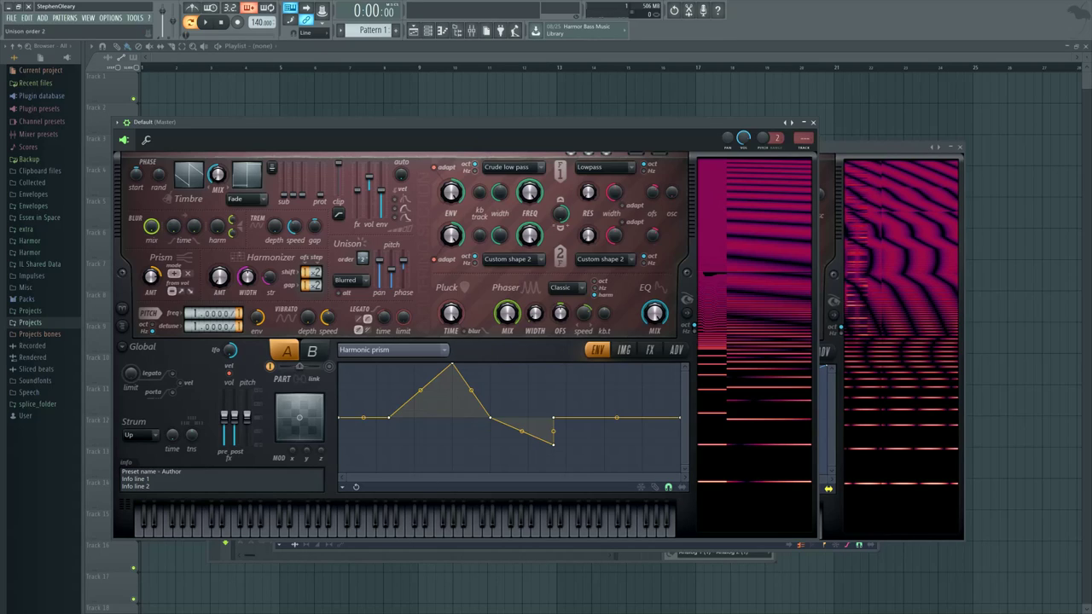
pyautogui.keyDown('alt'); pyautogui.click(151, 279); pyautogui.keyUp('alt')
pyautogui.moveTo(453, 122); pyautogui.dragTo(496, 121)
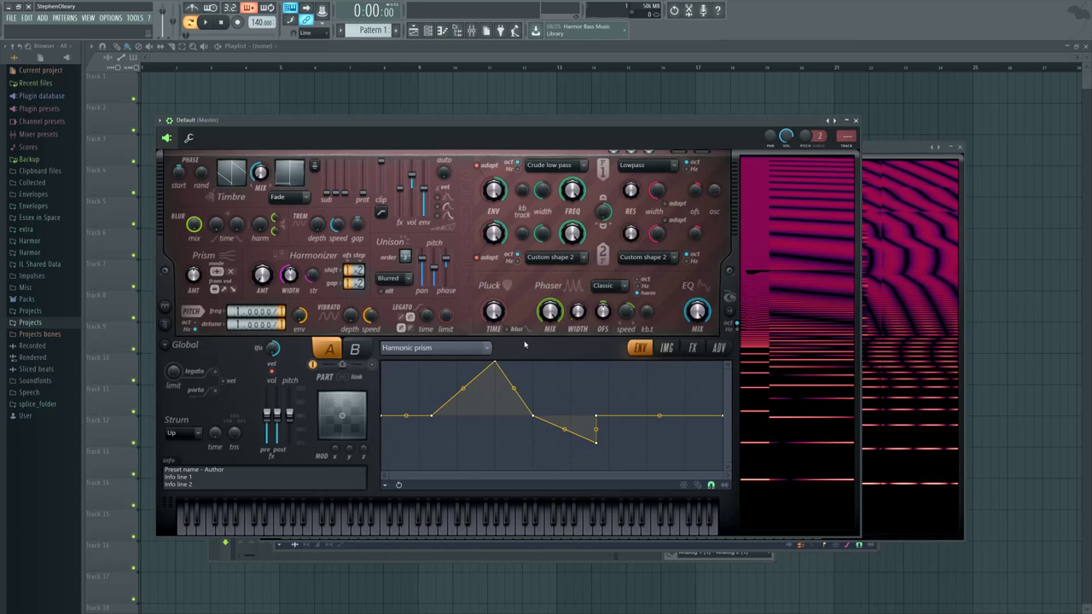
# - Shape the Default Harmor's Harmonic unison pitch curve into a single raised peak that falls back to the baseline
pyautogui.click(478, 347)
pyautogui.click(602, 383)
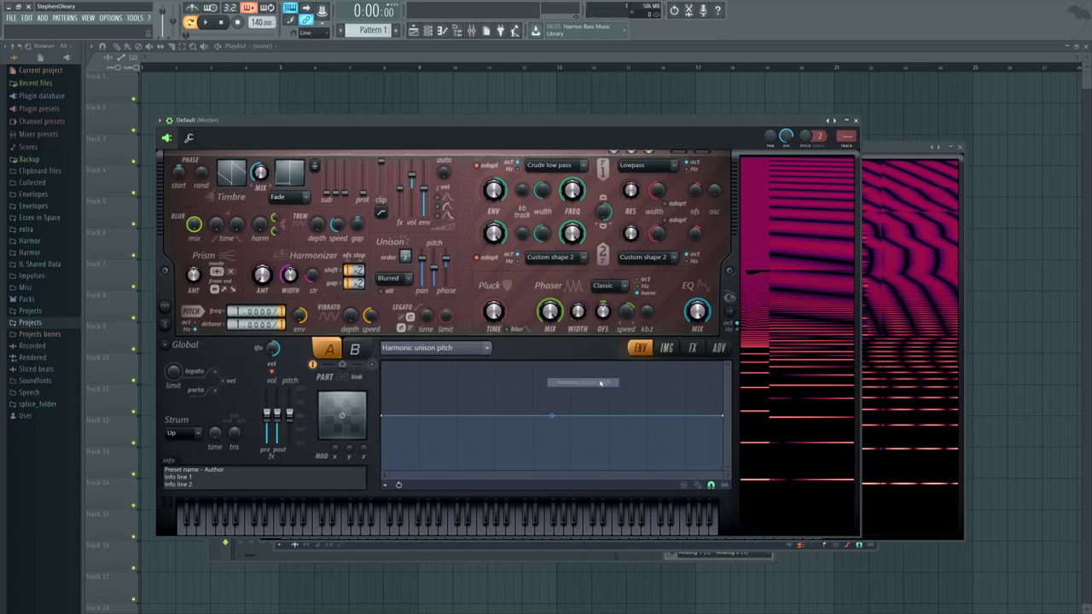
pyautogui.rightClick(533, 417)
pyautogui.moveTo(533, 417); pyautogui.dragTo(533, 382)
pyautogui.rightClick(585, 416)
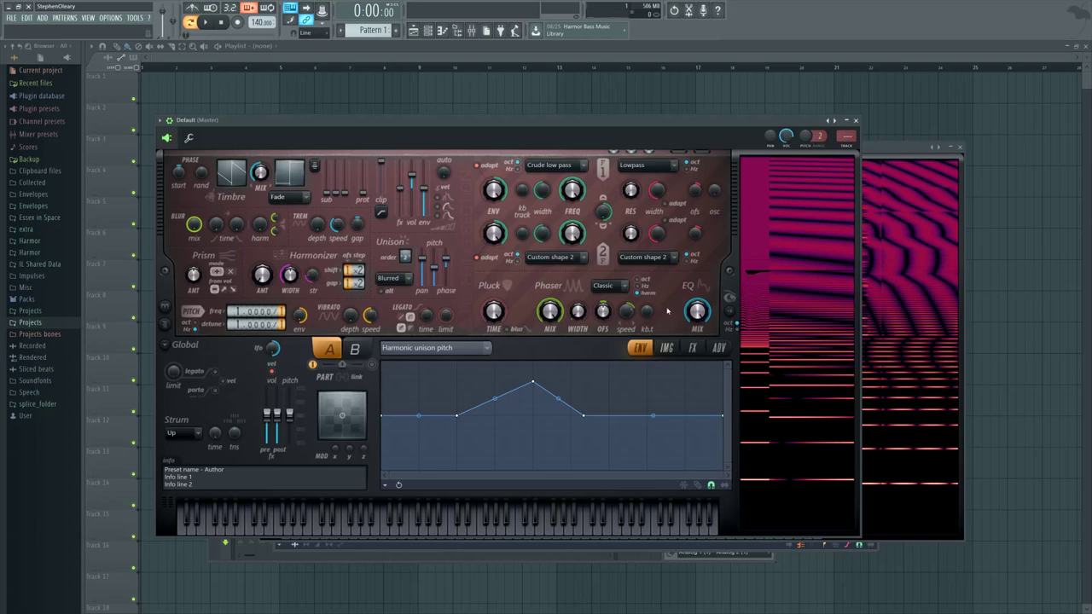
# - Bring the original Harmor forward and compare its Harmonic prism and Harmonic unison pitch curves
pyautogui.click(845, 331)
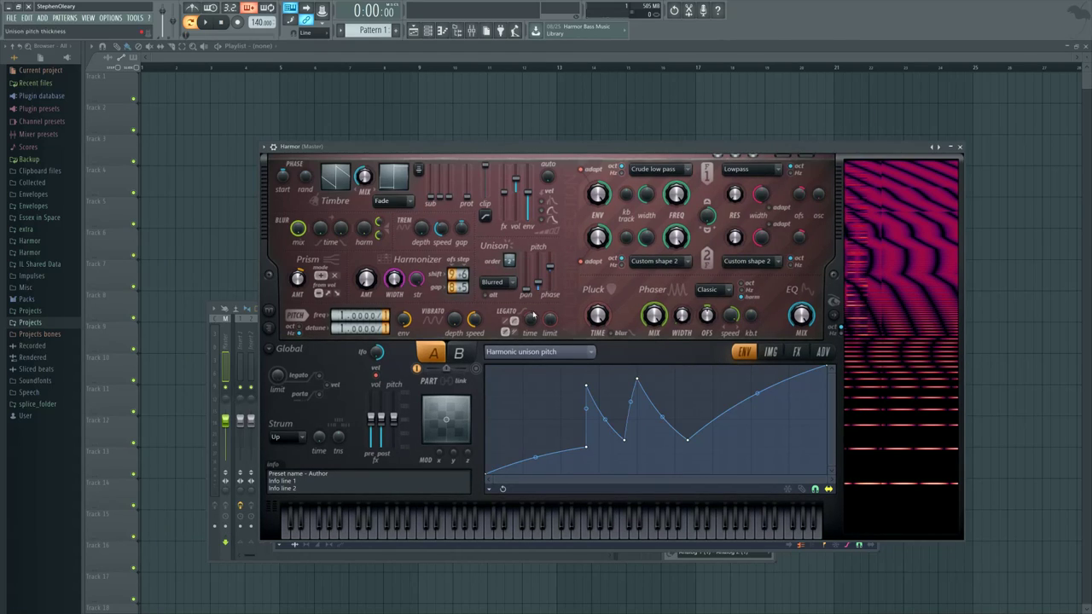
pyautogui.moveTo(503, 146); pyautogui.dragTo(473, 129)
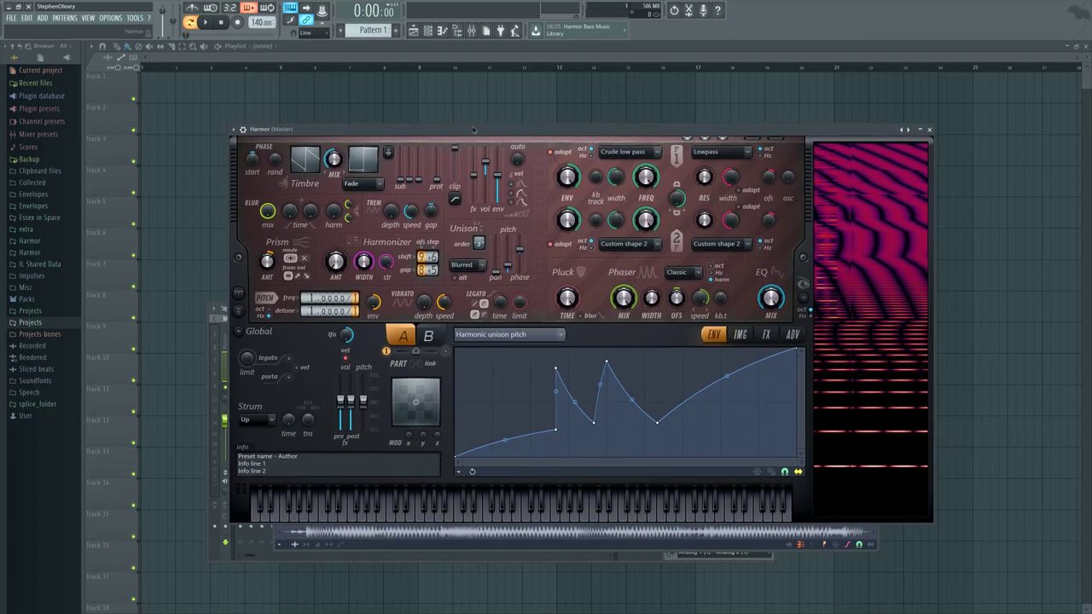
pyautogui.click(516, 336)
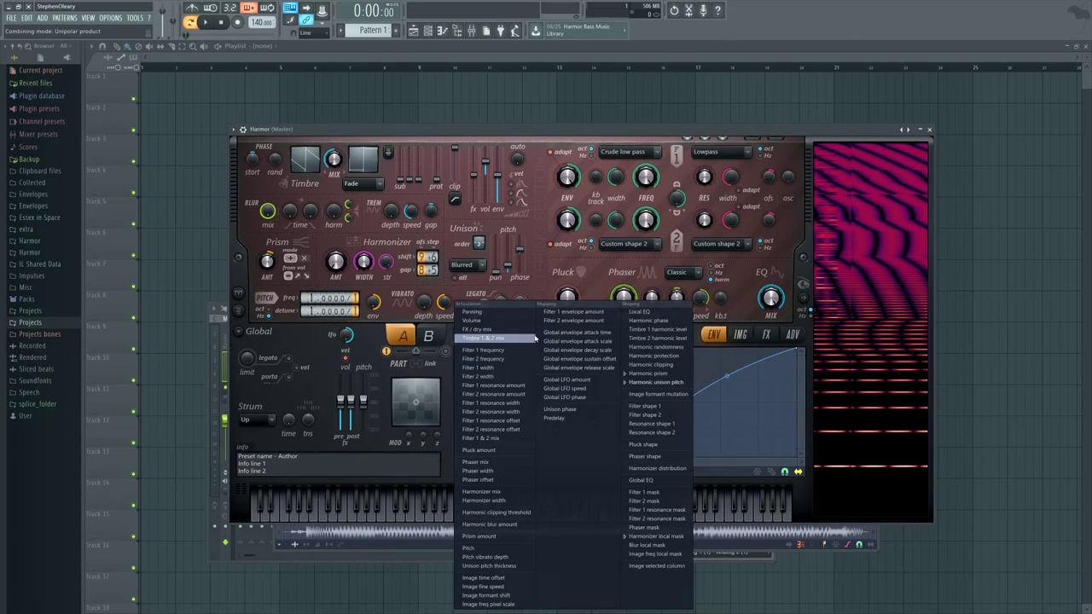
pyautogui.click(651, 376)
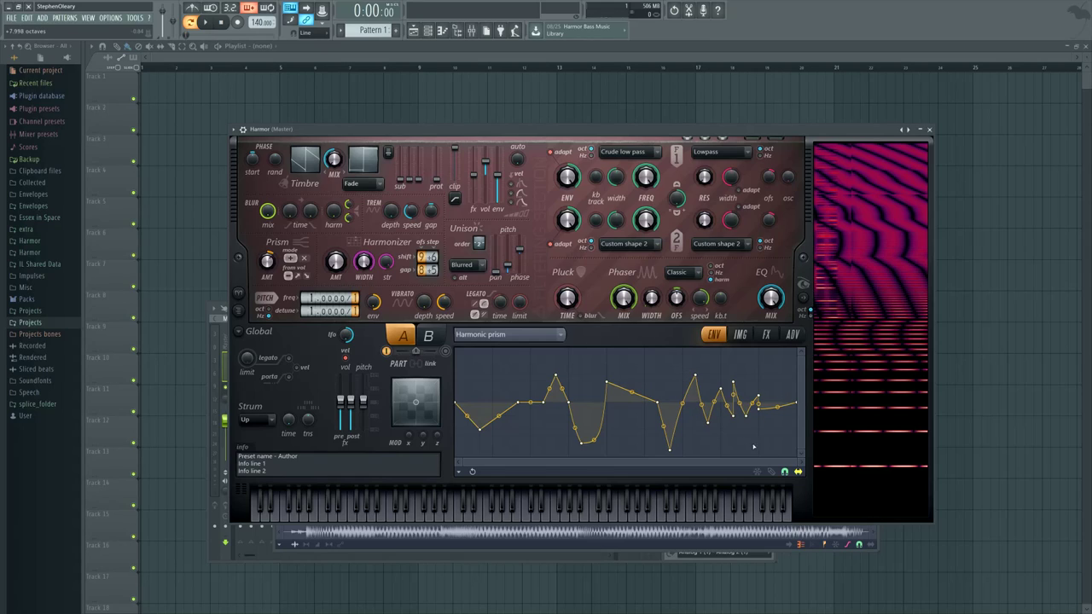
pyautogui.click(561, 334)
pyautogui.click(653, 384)
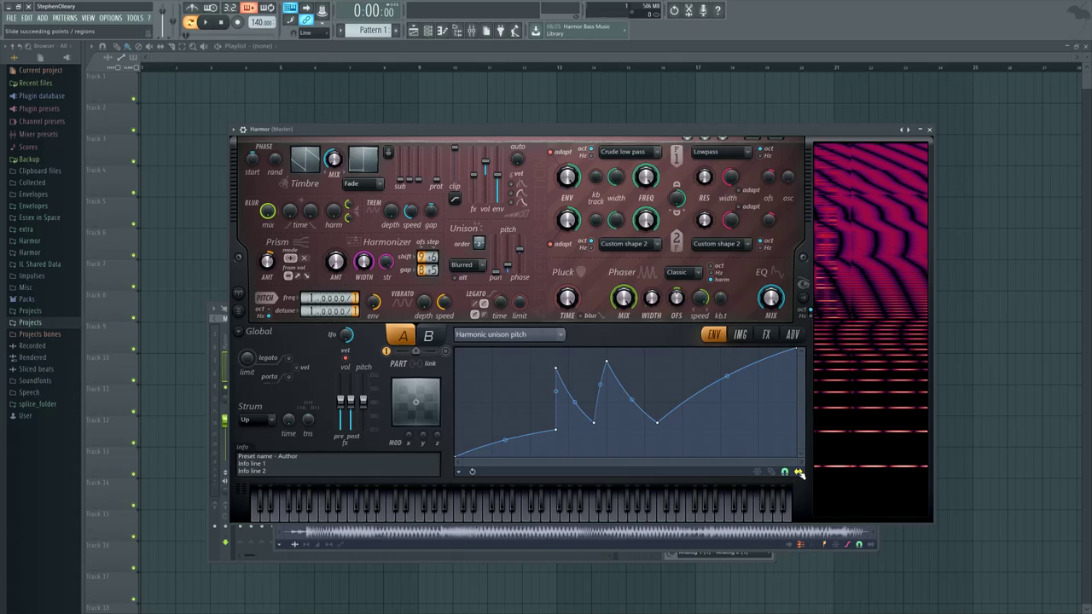
# - Try the unison pitch thickness on the original Harmor and check its effects settings before returning to the envelope page
pyautogui.moveTo(556, 428)
pyautogui.mouseDown()
pyautogui.moveTo(504, 431)
pyautogui.moveTo(600, 430)
pyautogui.moveTo(555, 430)
pyautogui.mouseUp()
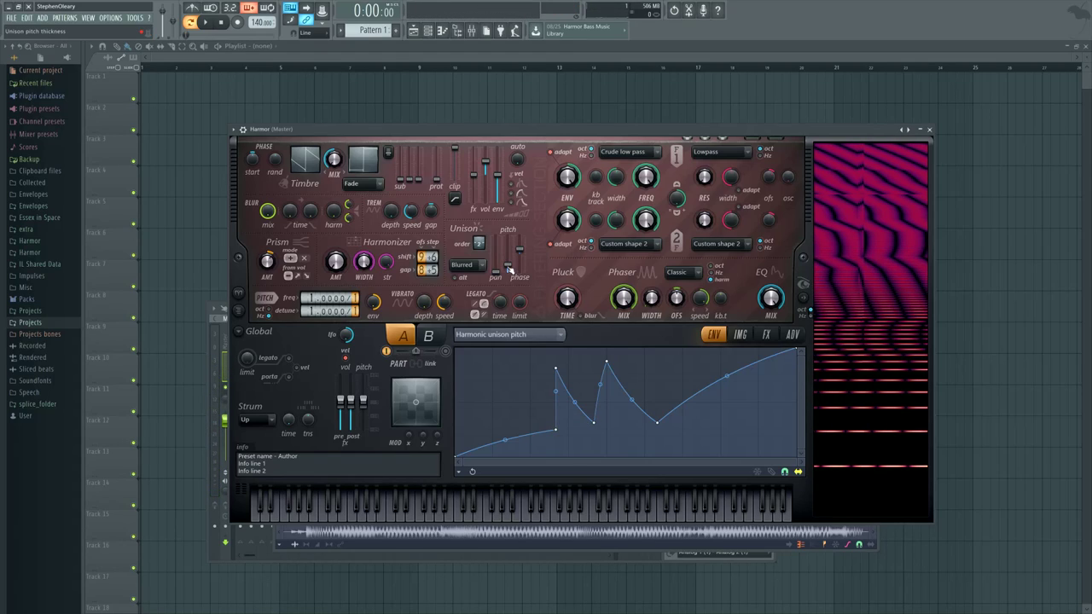
pyautogui.moveTo(508, 265)
pyautogui.mouseDown()
pyautogui.moveTo(508, 242)
pyautogui.moveTo(509, 268)
pyautogui.mouseUp()
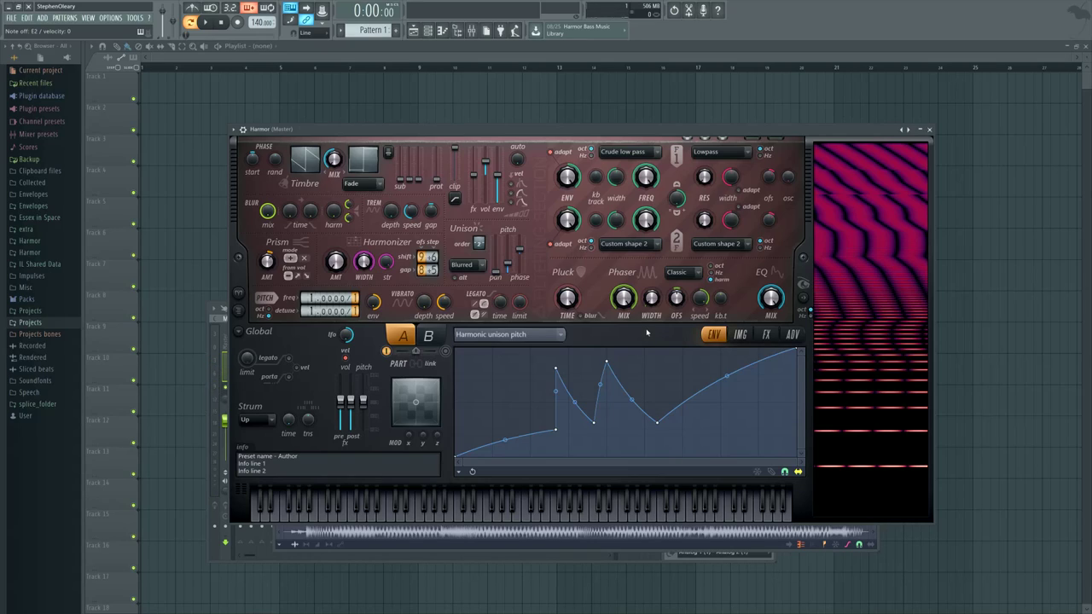
pyautogui.click(767, 334)
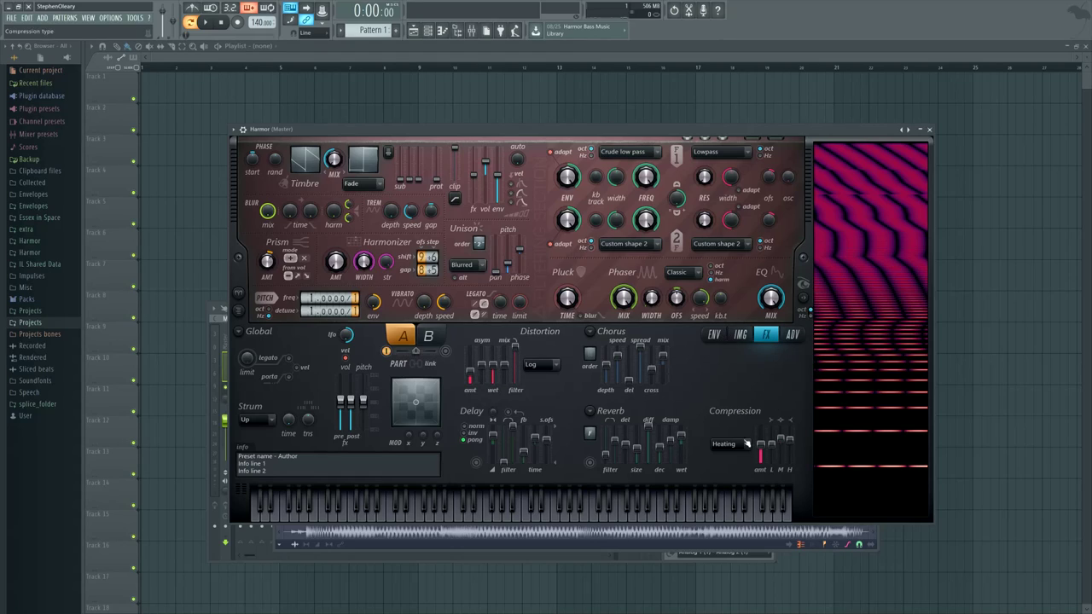
pyautogui.click(722, 338)
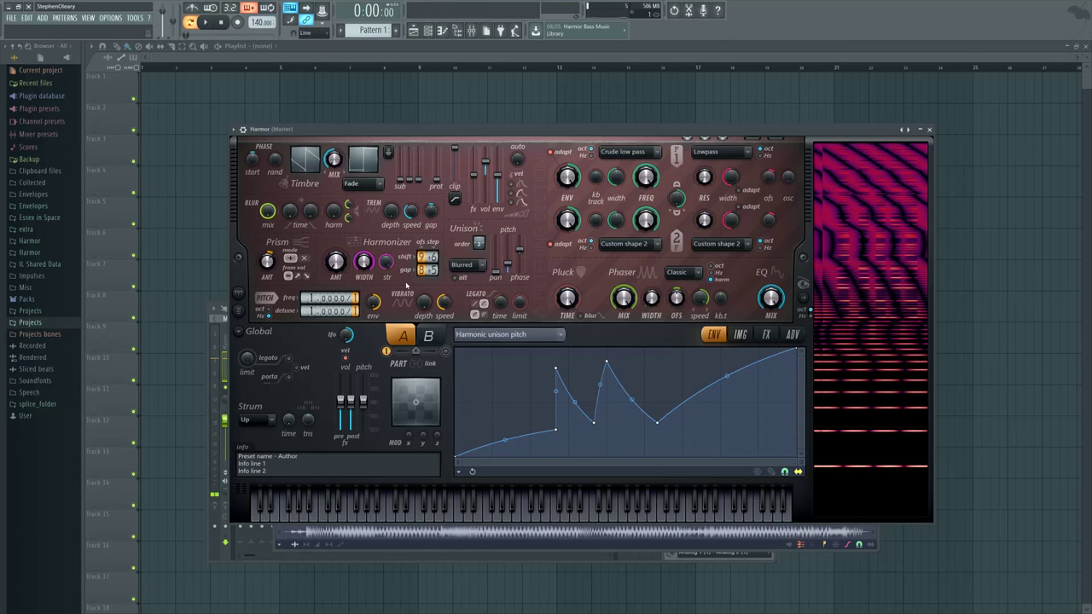
# - Open Edison from mixer Insert 1 and play the reference sample
pyautogui.click(471, 32)
pyautogui.click(242, 338)
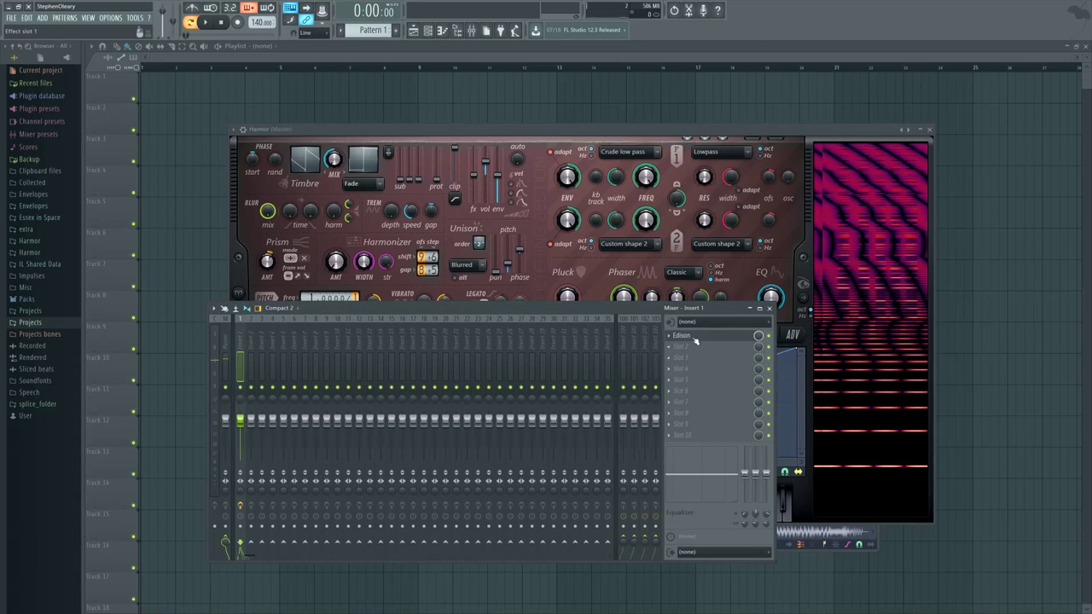
pyautogui.click(702, 338)
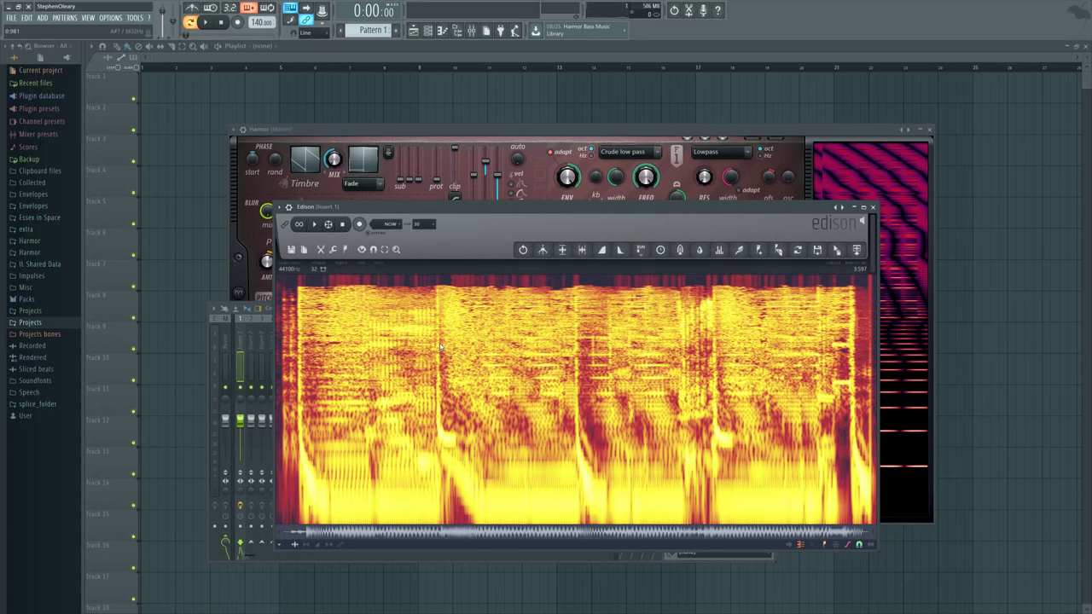
pyautogui.press('space')
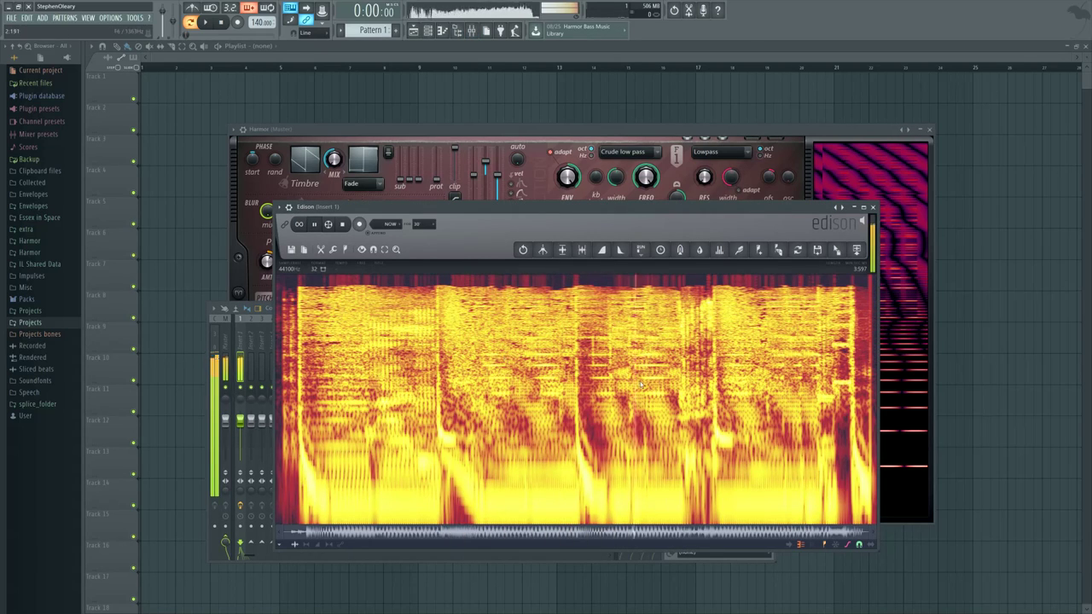
pyautogui.press('space')
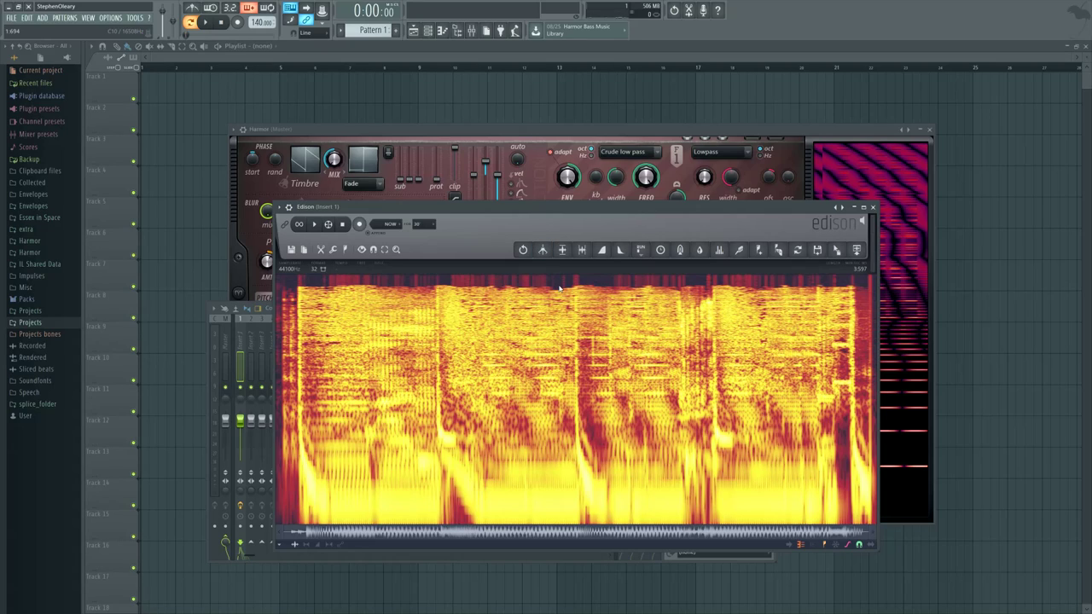
# - Return to the original Harmor, check part B and switch back to part A
pyautogui.click(529, 136)
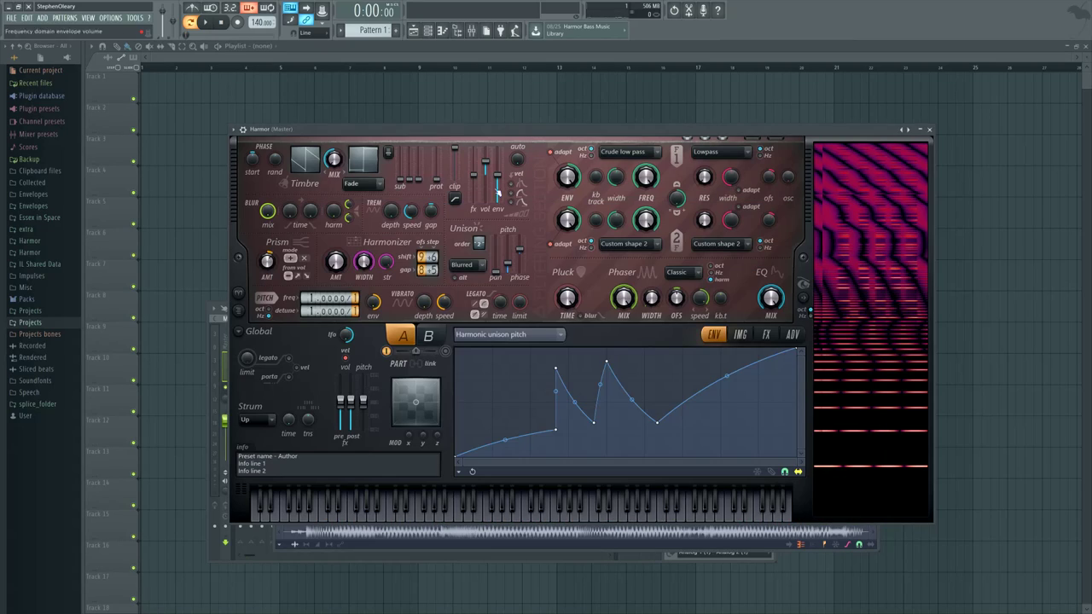
pyautogui.click(431, 337)
pyautogui.click(412, 340)
pyautogui.press('F8')
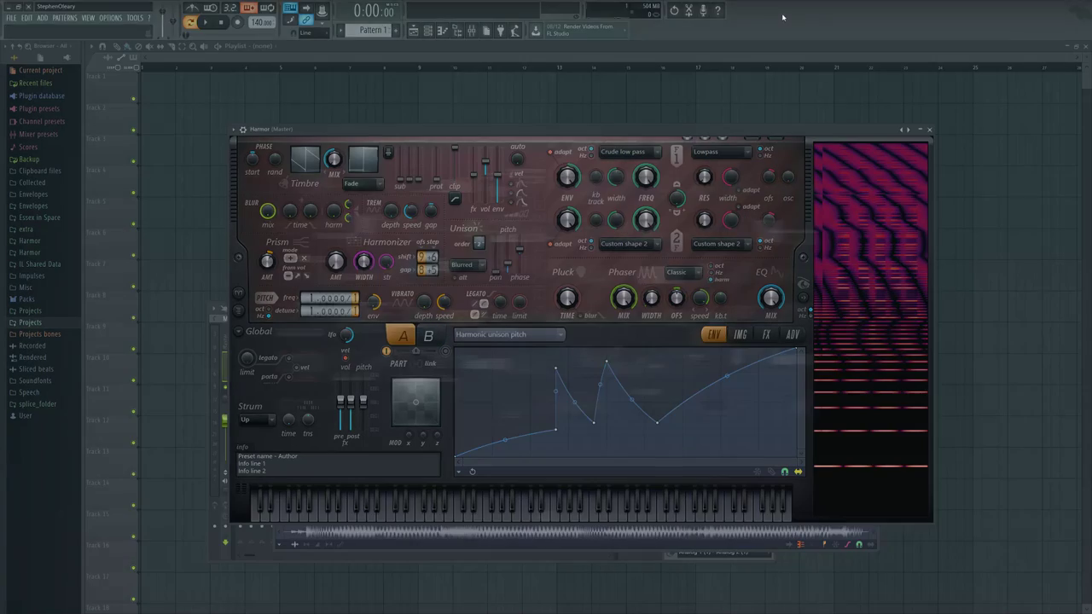
pyautogui.press('F8')
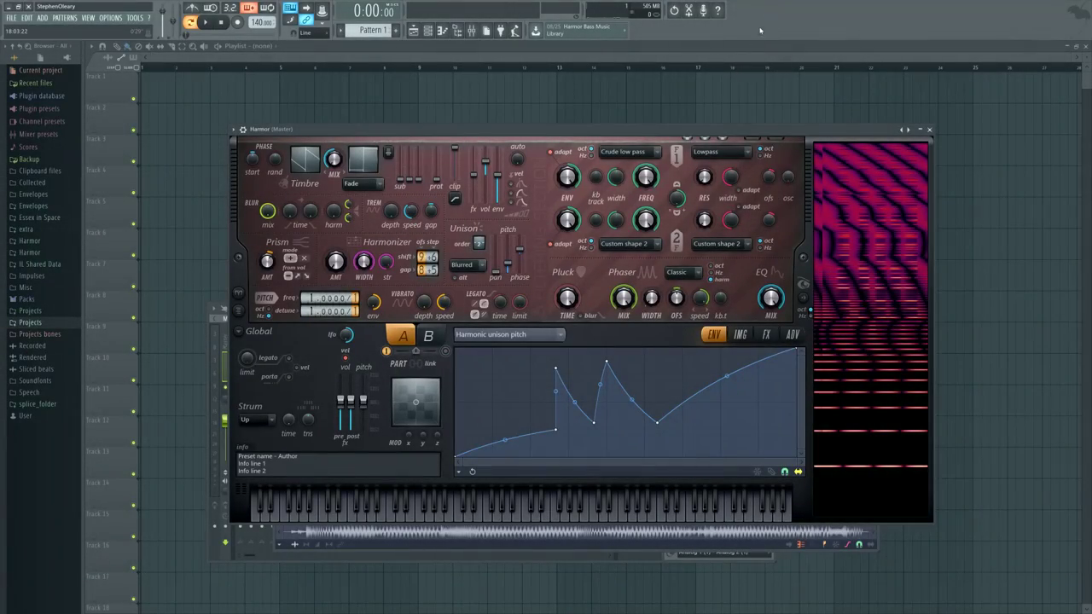
pyautogui.press('F8')
pyautogui.press('F8')
# - Open the last Default channel's Harmor and load a preset from its preset list
pyautogui.click(432, 33)
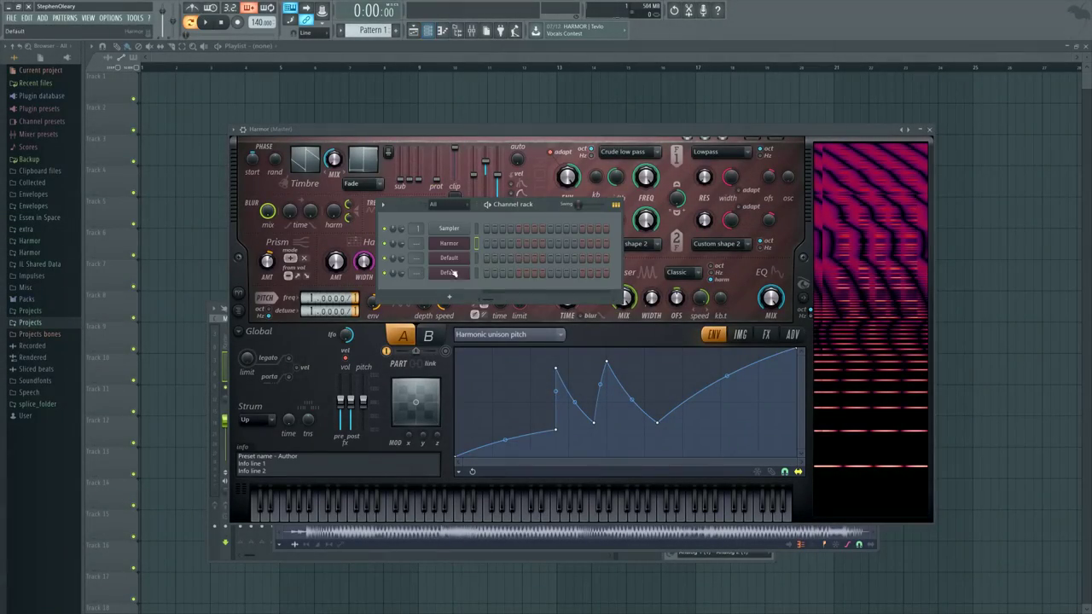
pyautogui.click(462, 273)
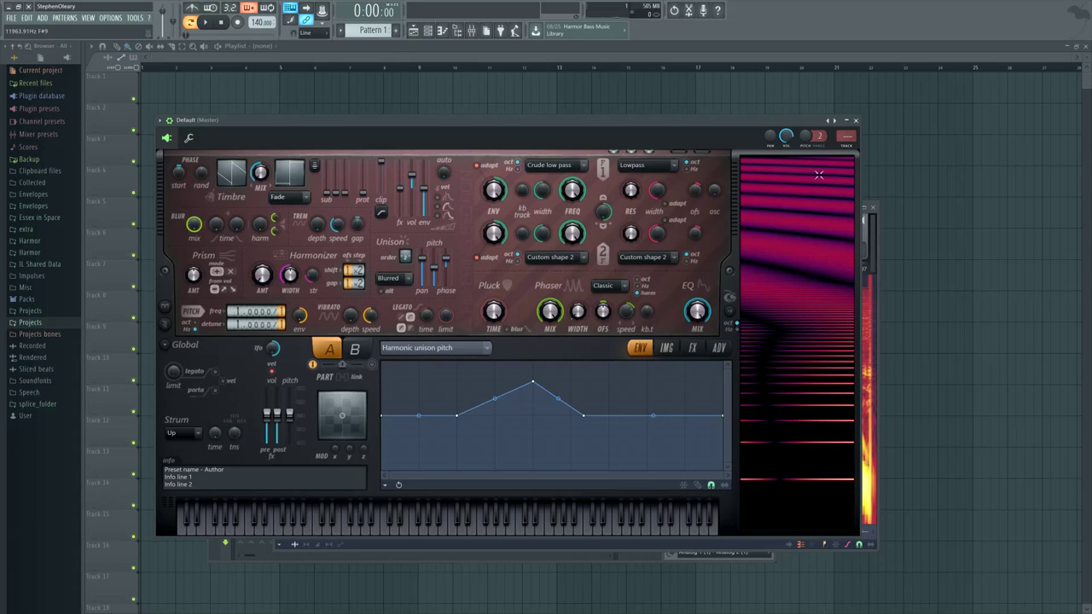
pyautogui.rightClick(834, 120)
pyautogui.click(860, 239)
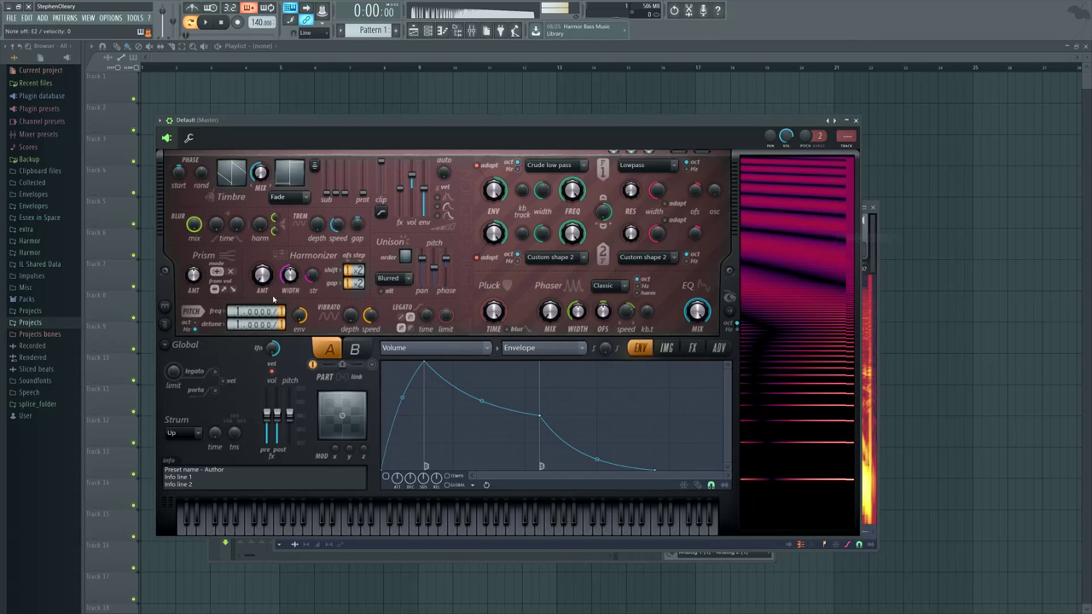
# - Set the Default Harmor's pitch frequency to 8.0000 and vary its prism amount while playing notes
pyautogui.moveTo(228, 309); pyautogui.dragTo(228, 304)
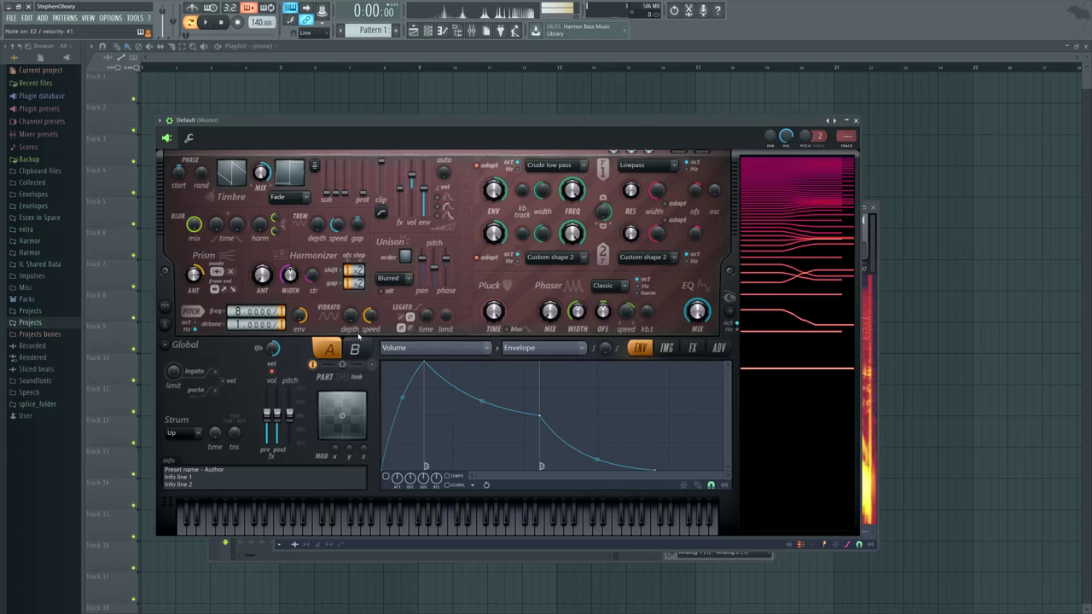
pyautogui.moveTo(193, 273); pyautogui.dragTo(193, 320)
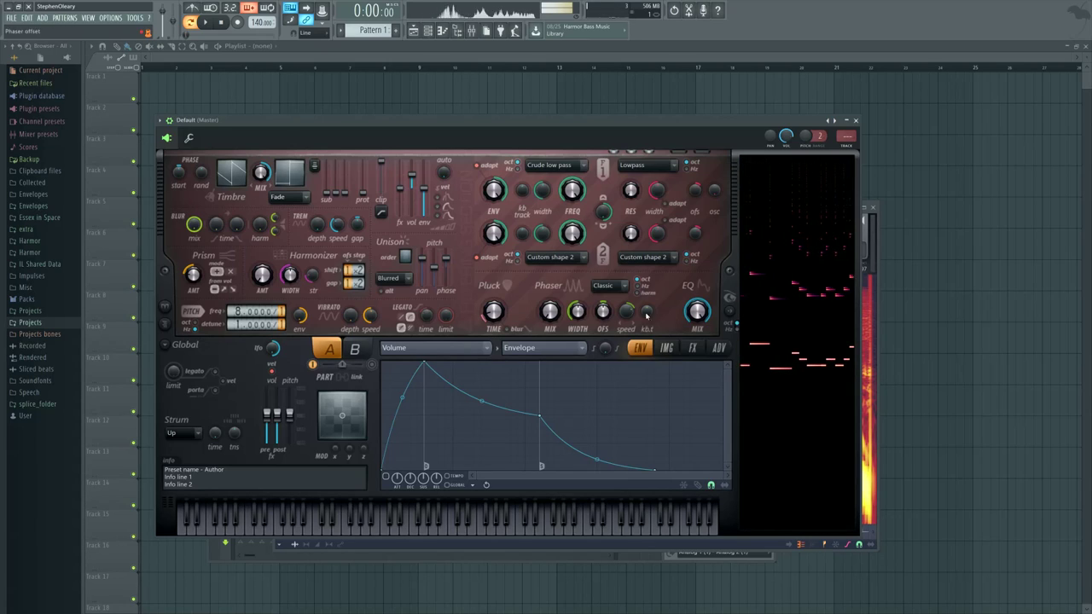
# - Raise the reverb wet level in the Default Harmor, toggle the reverb and close the window
pyautogui.click(691, 347)
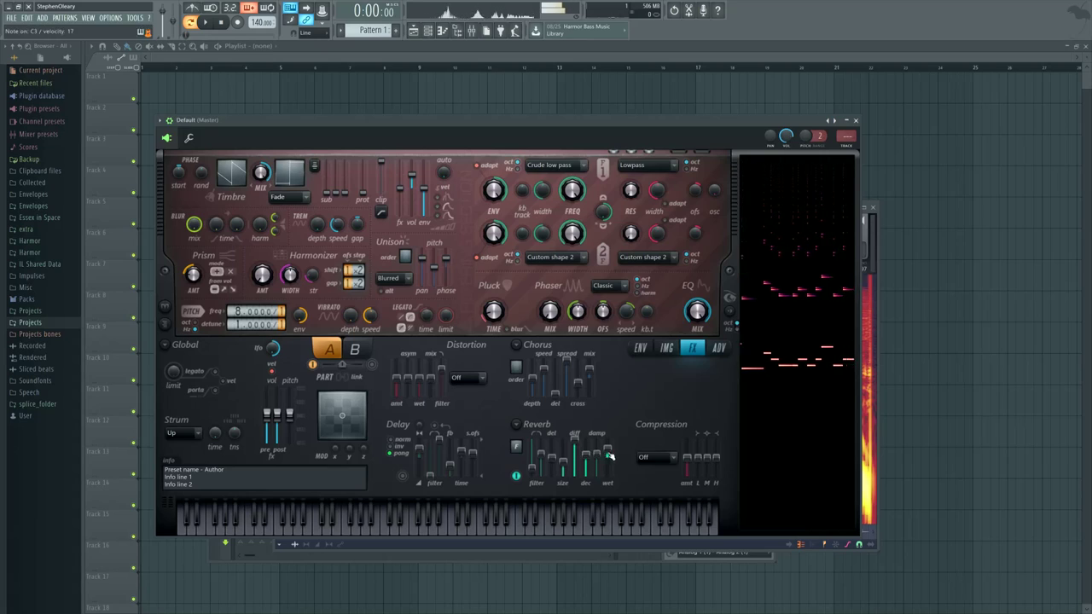
pyautogui.moveTo(609, 449); pyautogui.dragTo(610, 445)
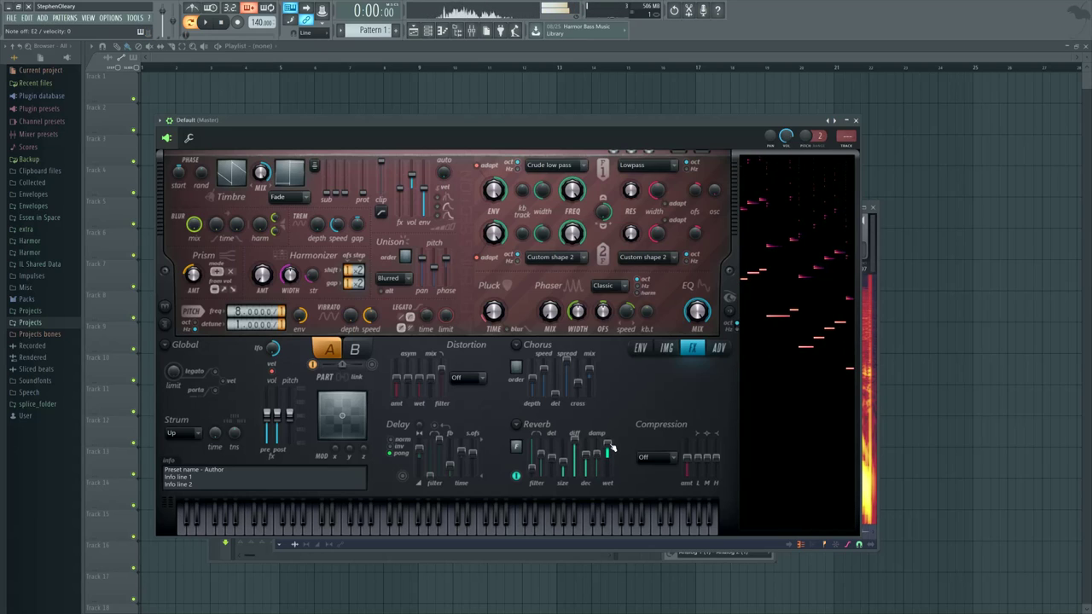
pyautogui.click(516, 476)
pyautogui.click(857, 121)
# - Examine the reference sample's spectrogram in Edison up close and at a wider range
pyautogui.click(673, 223)
pyautogui.scroll(3, 536, 332)
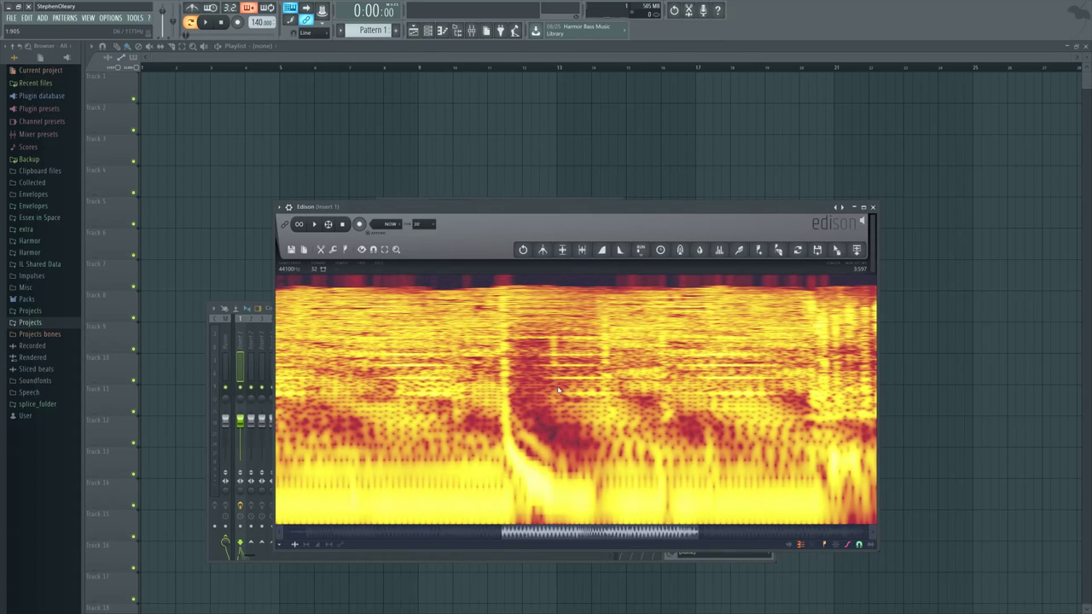
pyautogui.scroll(-4, 560, 391)
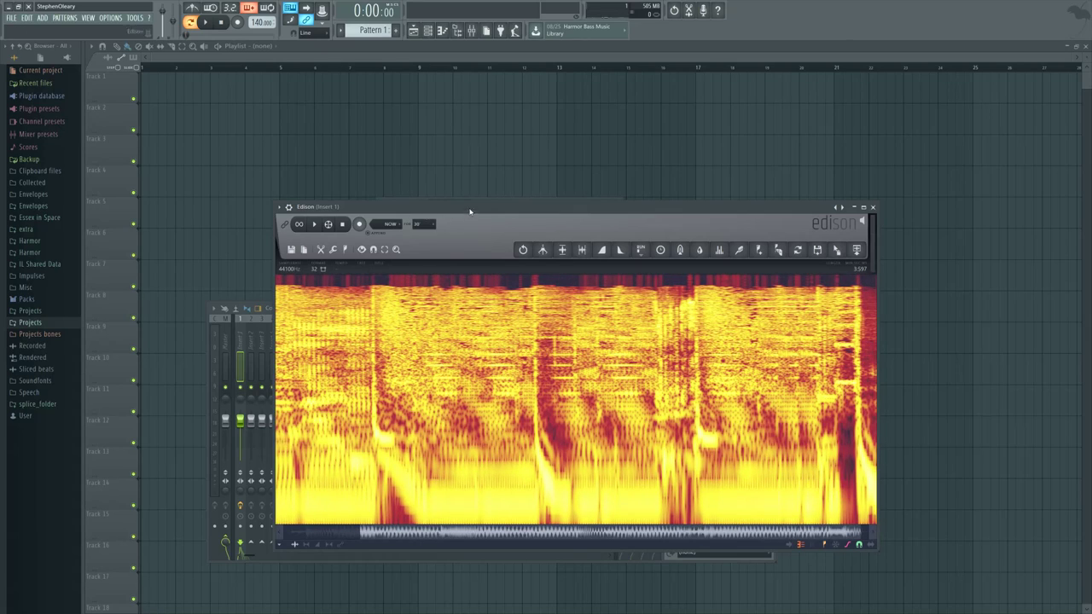
# - Move the Edison window aside, reopen the original Harmor and display its effects settings
pyautogui.moveTo(470, 210); pyautogui.dragTo(481, 254)
pyautogui.click(479, 241)
pyautogui.click(454, 243)
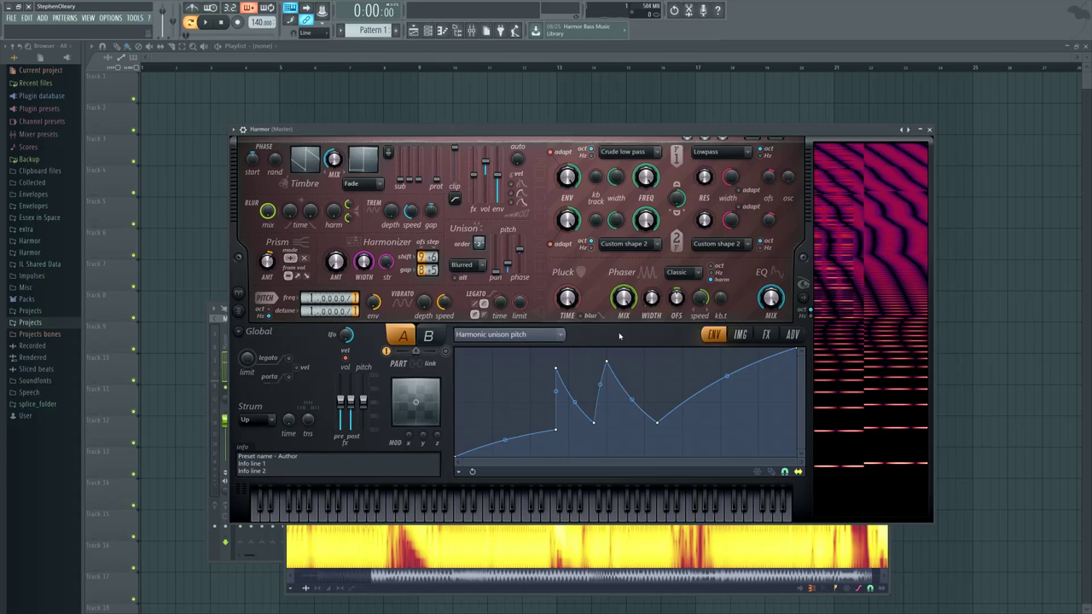
pyautogui.click(767, 335)
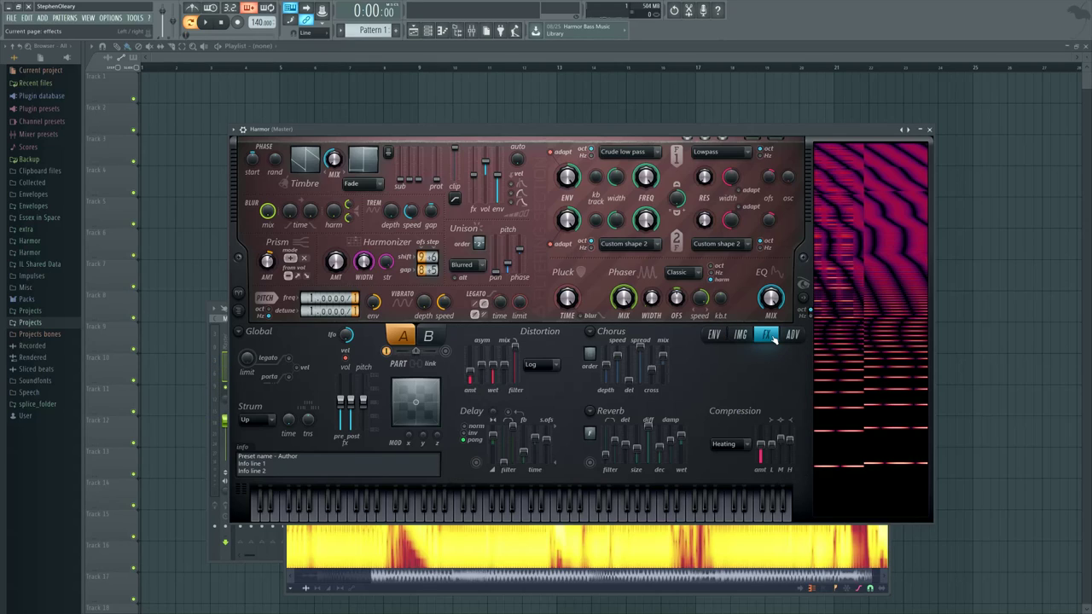
# - Examine the original Harmor's unit order, vary its harmonizer amount and return to the harmonic unison pitch envelope
pyautogui.click(792, 334)
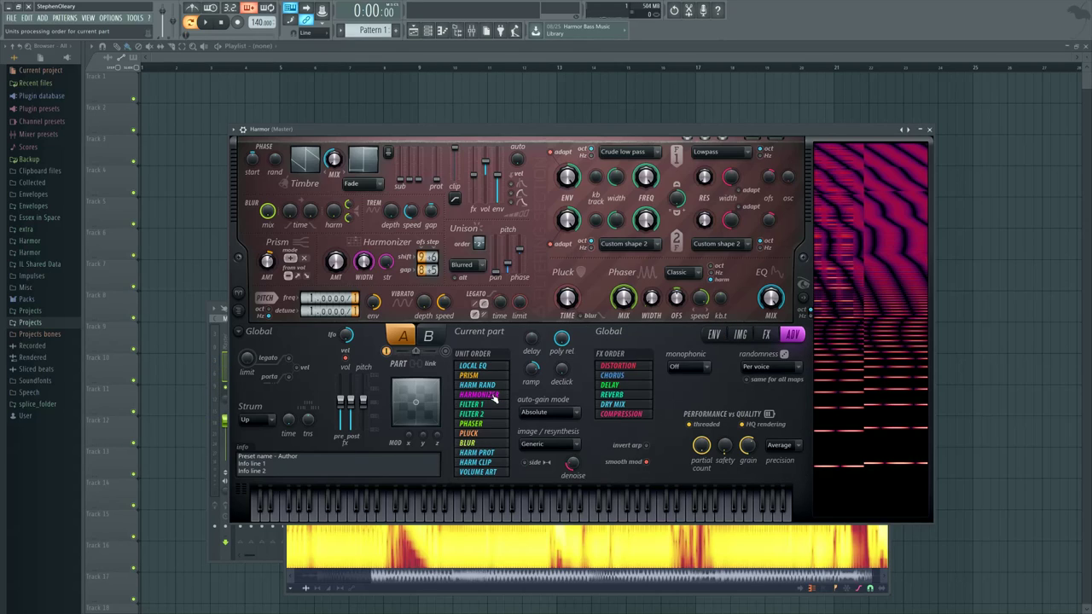
pyautogui.moveTo(340, 258); pyautogui.dragTo(340, 209)
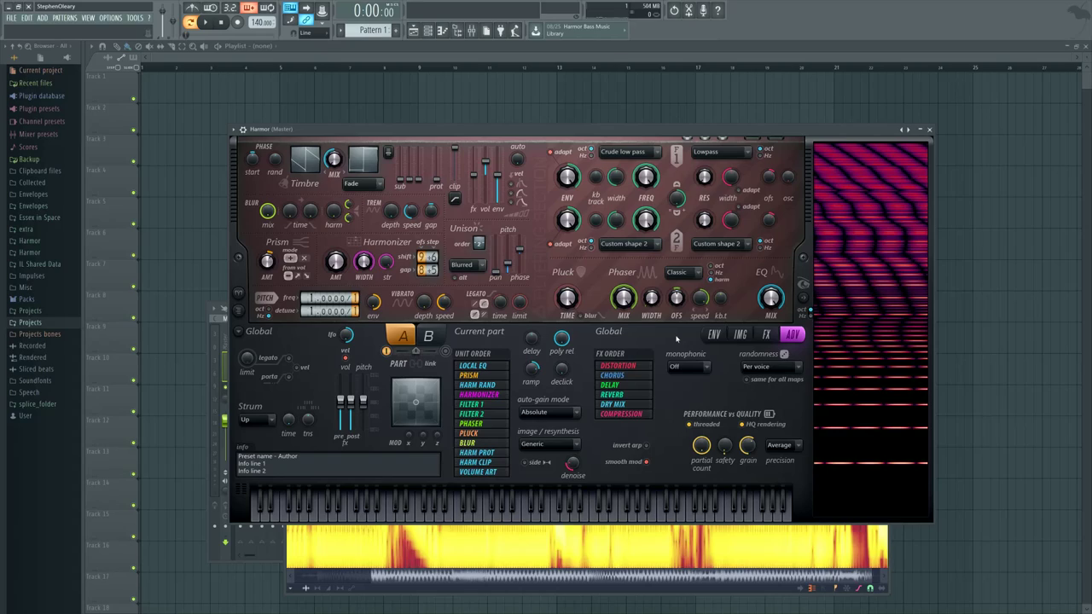
pyautogui.click(717, 335)
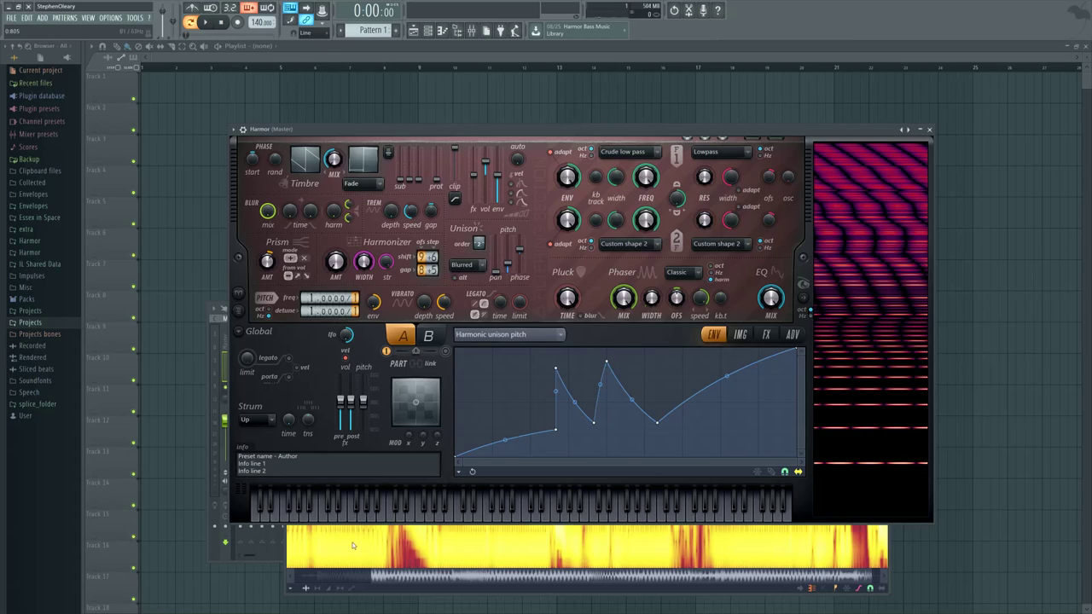
# - Play the reference sample in Edison for comparison, return to the original Harmor and vary its harmonizer amount
pyautogui.click(372, 590)
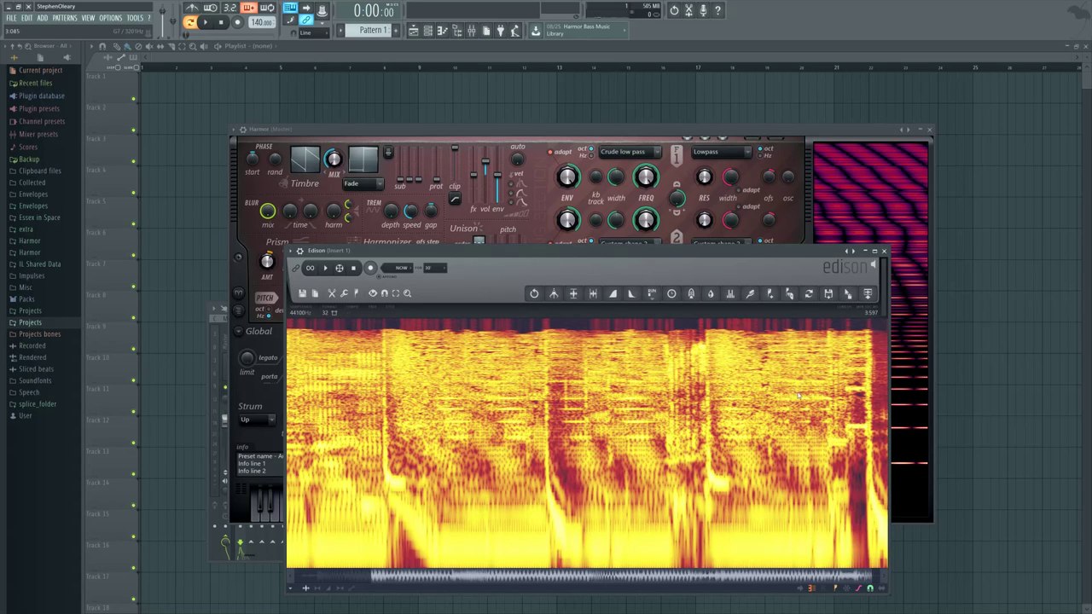
pyautogui.press('space')
pyautogui.press('space')
pyautogui.click(573, 128)
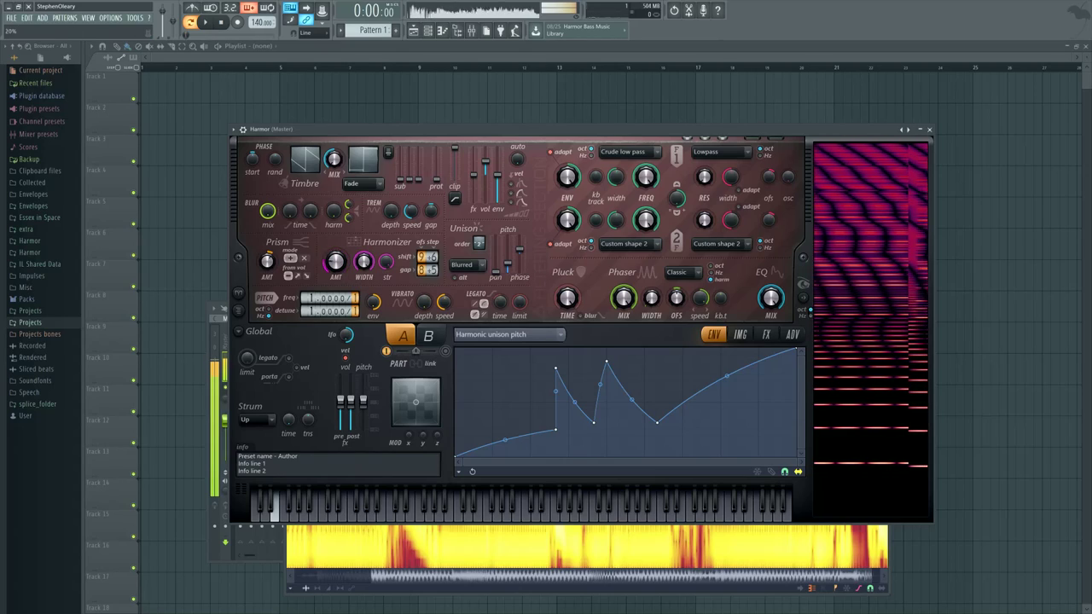
pyautogui.moveTo(338, 271)
pyautogui.mouseDown()
pyautogui.moveTo(338, 230)
pyautogui.moveTo(338, 275)
pyautogui.mouseUp()
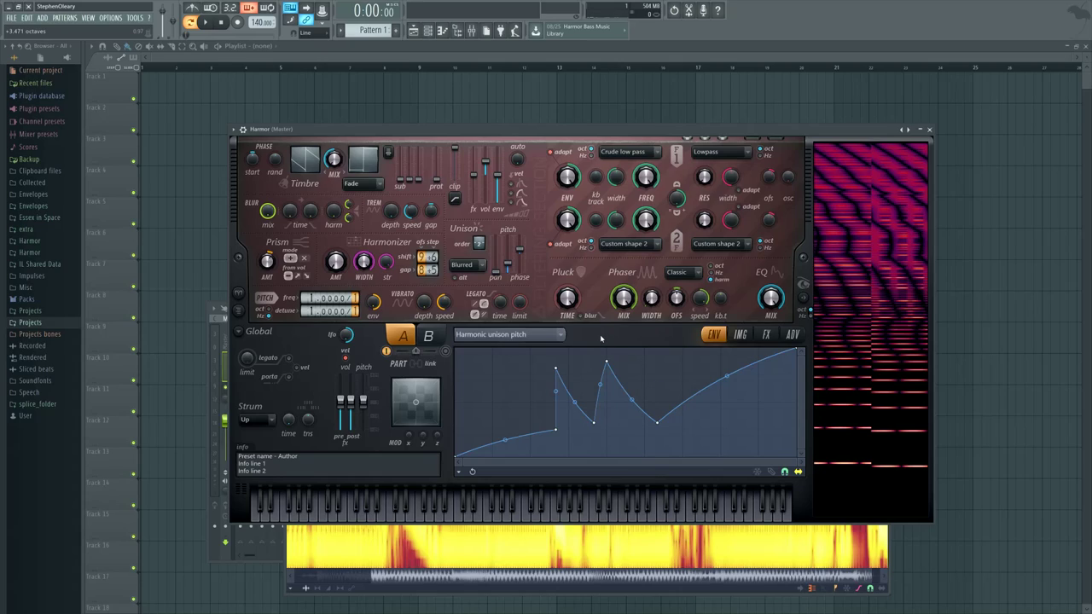
# - Open the last Default Harmor channel from the channel rack and reload its Default preset
pyautogui.click(427, 30)
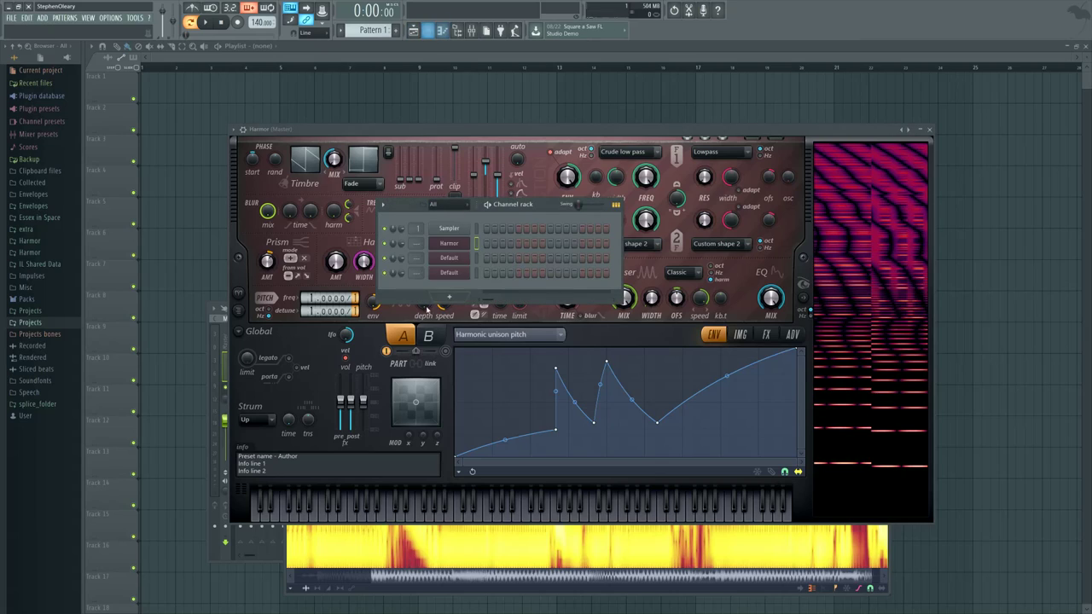
pyautogui.click(464, 278)
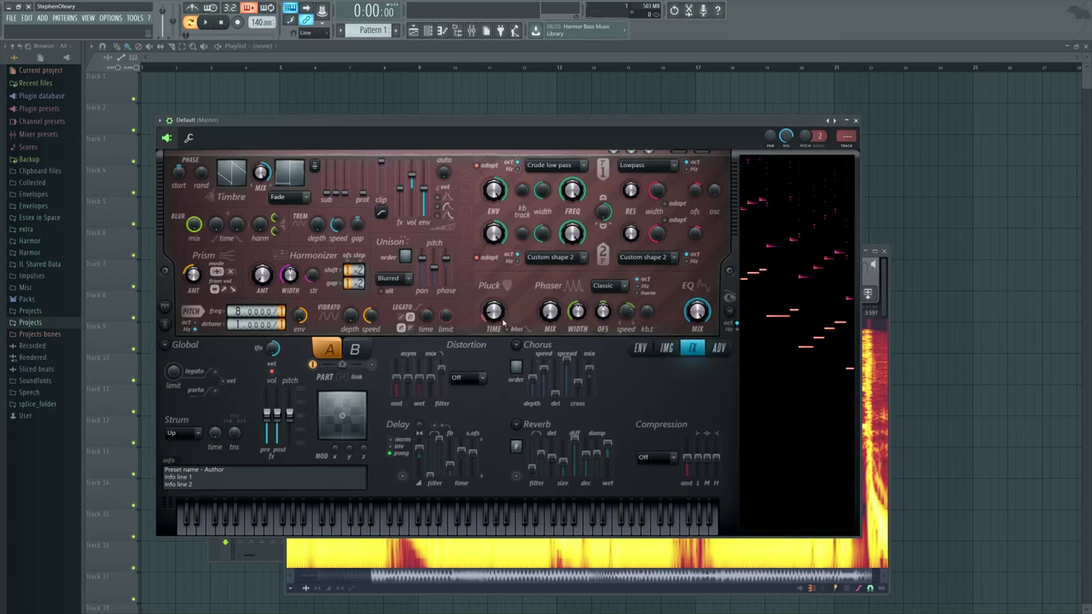
pyautogui.click(835, 126)
pyautogui.click(857, 240)
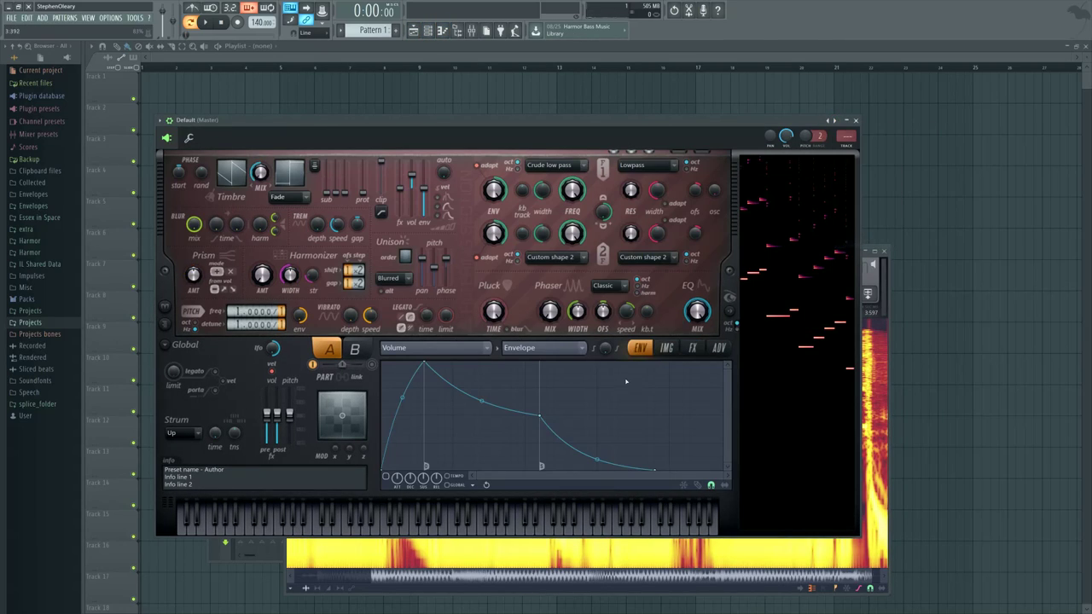
# - Vary the Default Harmor's harmonizer amount while playing notes, and display its unit processing order
pyautogui.moveTo(262, 274); pyautogui.dragTo(262, 230)
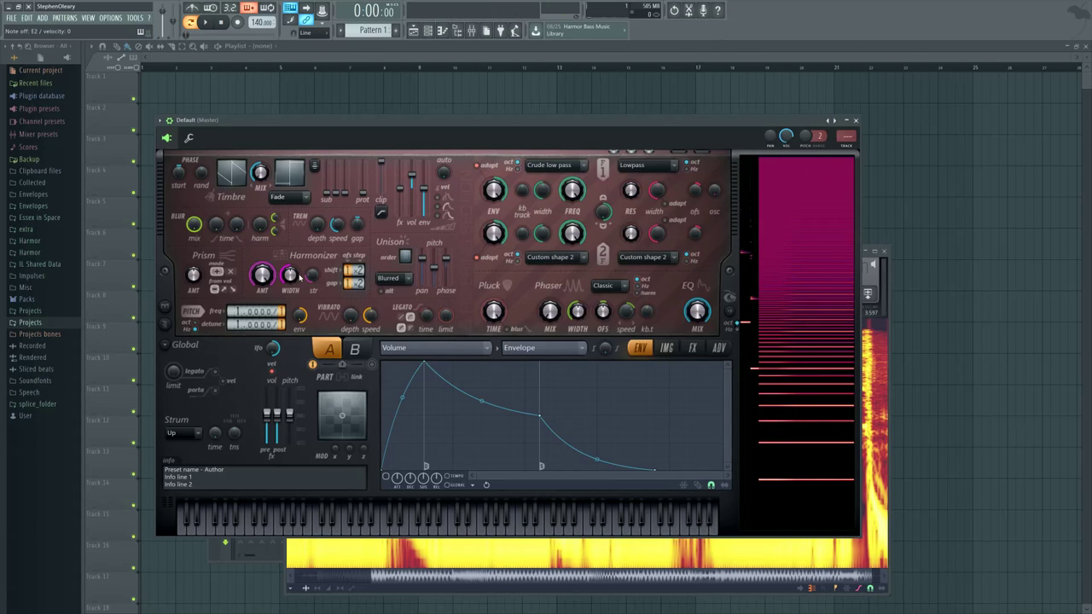
pyautogui.moveTo(265, 277); pyautogui.dragTo(265, 323)
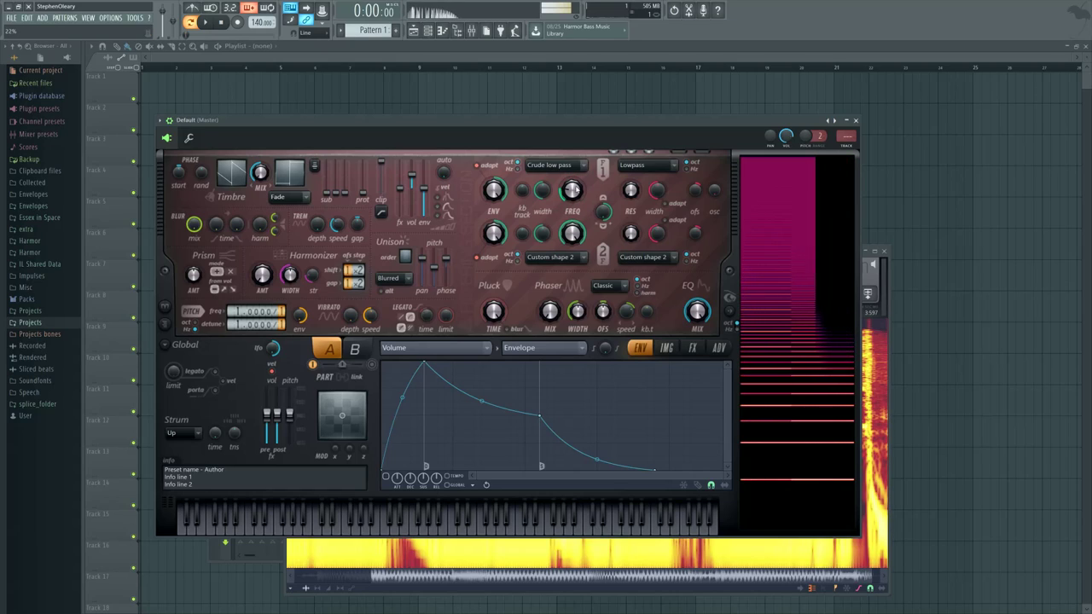
pyautogui.click(723, 348)
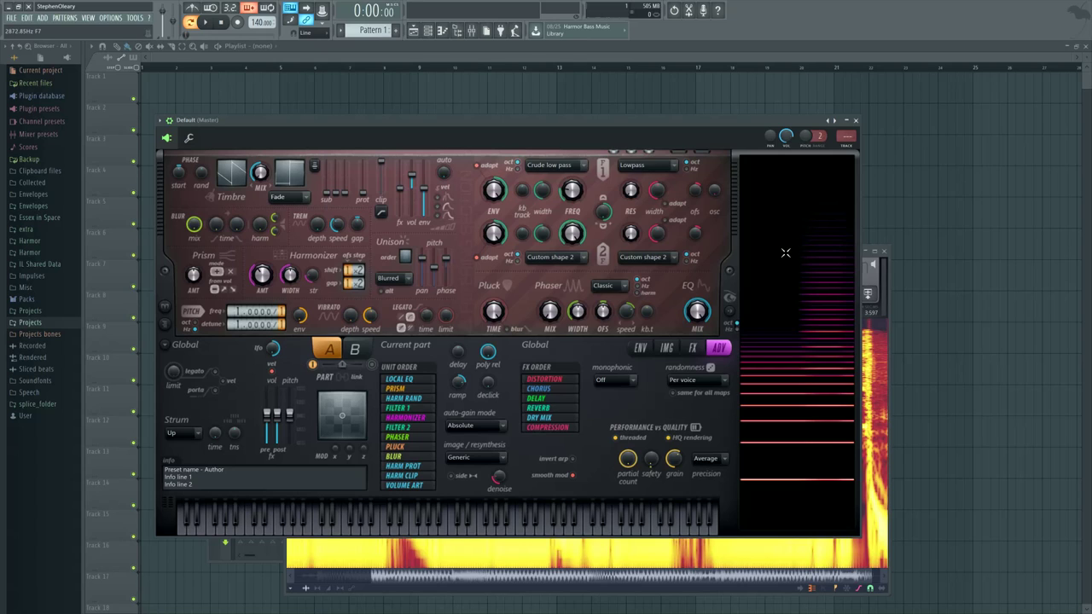
pyautogui.moveTo(644, 127)
pyautogui.mouseDown()
pyautogui.moveTo(688, 139)
pyautogui.moveTo(663, 128)
pyautogui.mouseUp()
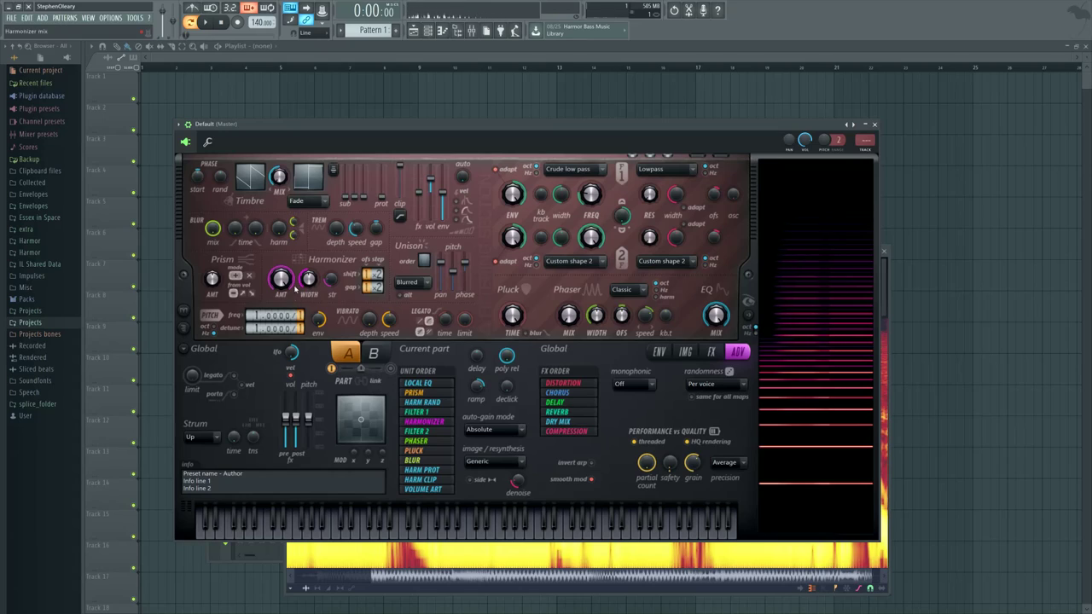
# - Adjust the Default Harmor's harmonizer width, and try a lower harmonizer amount before undoing it
pyautogui.moveTo(308, 279); pyautogui.dragTo(309, 247)
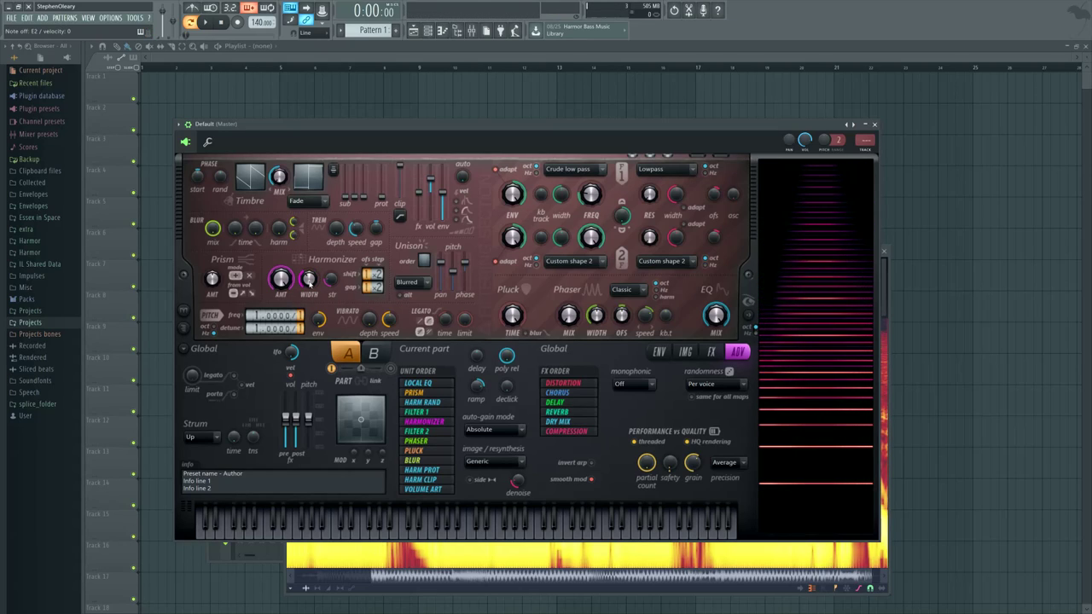
pyautogui.moveTo(281, 279); pyautogui.dragTo(281, 329)
pyautogui.hotkey('ctrl', 'z')
# - Vary the harmonizer's shift and gap pattern by randomizing its matrix repeatedly, and close the Default Harmor
pyautogui.moveTo(366, 275)
pyautogui.mouseDown()
pyautogui.moveTo(366, 259)
pyautogui.moveTo(378, 279)
pyautogui.moveTo(366, 275)
pyautogui.mouseUp()
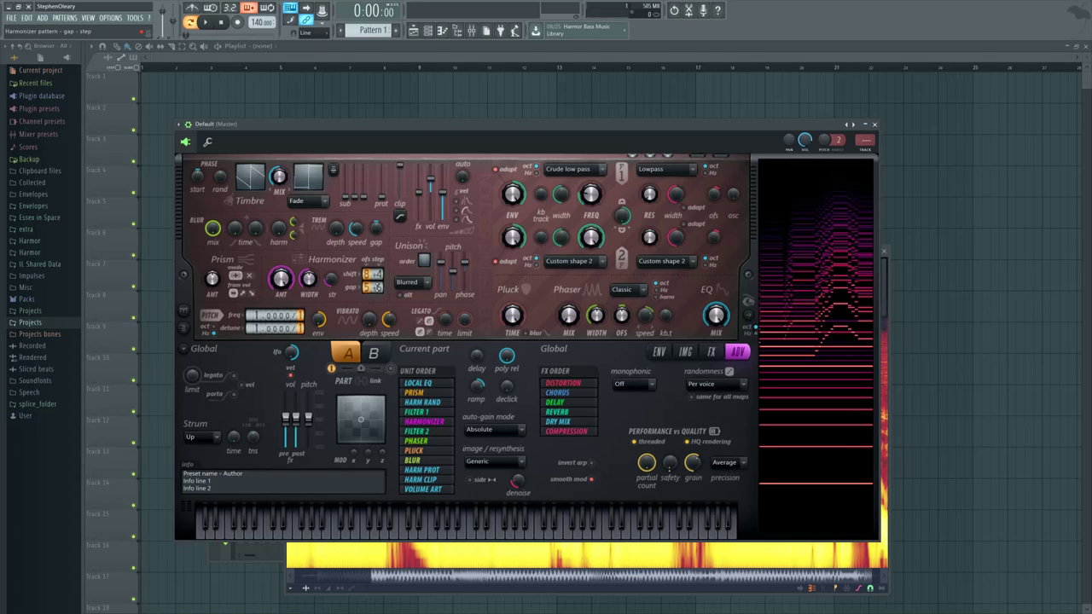
pyautogui.rightClick(374, 283)
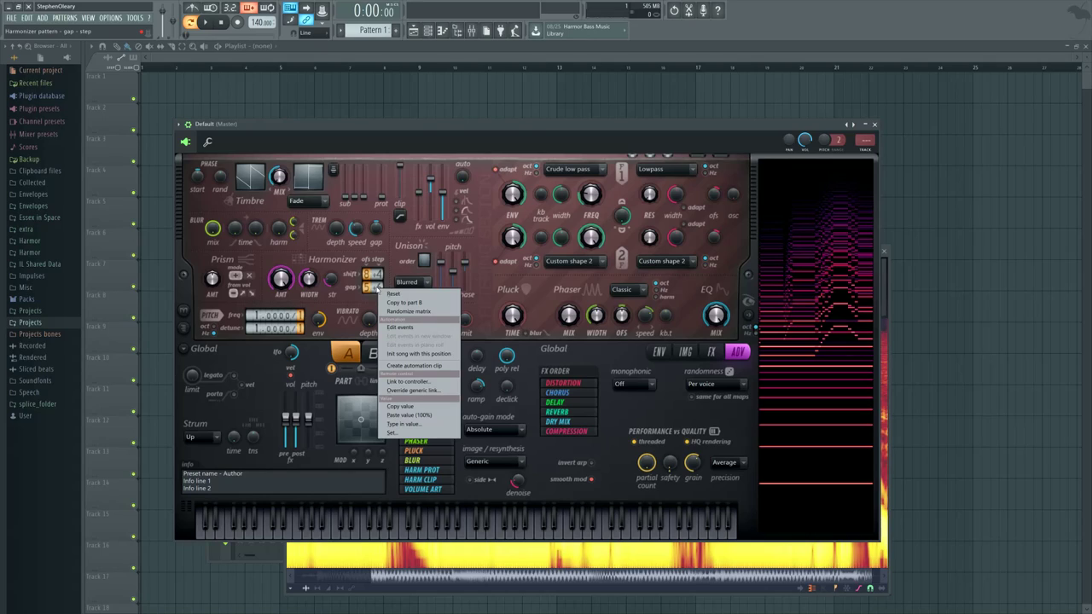
pyautogui.click(418, 316)
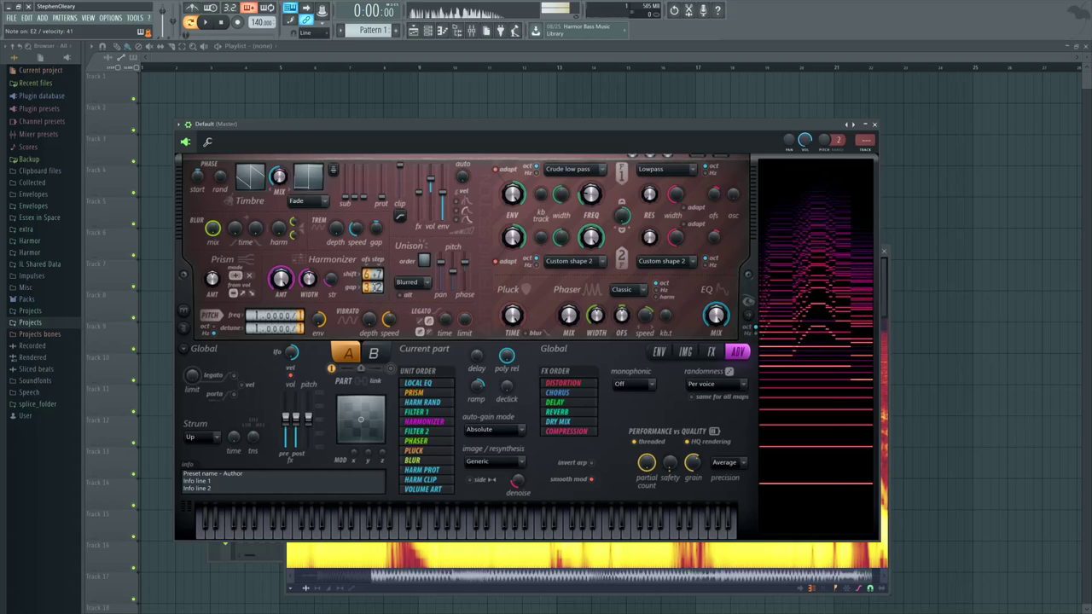
pyautogui.rightClick(374, 287)
pyautogui.click(394, 315)
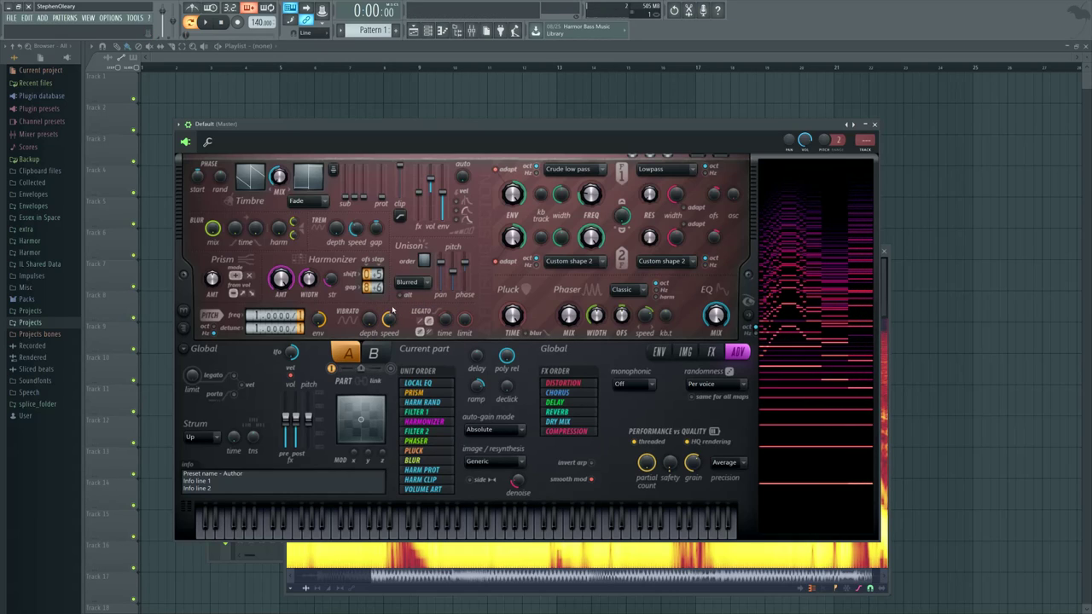
pyautogui.click(873, 124)
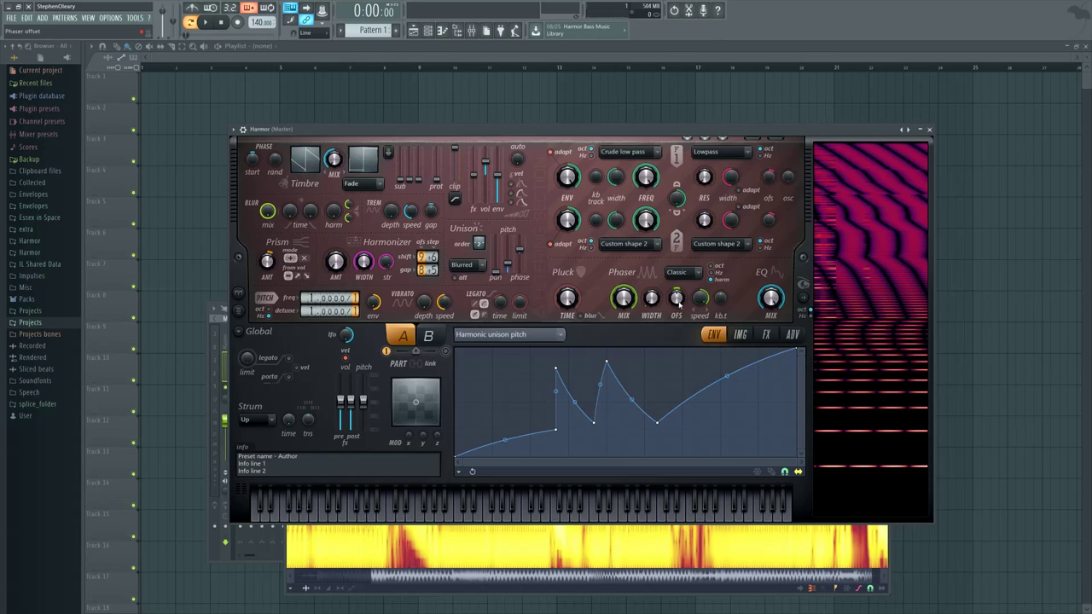
# - Adjust the phaser offset and offset motion speed in the original Harmor and reposition its window
pyautogui.moveTo(680, 305); pyautogui.dragTo(676, 297)
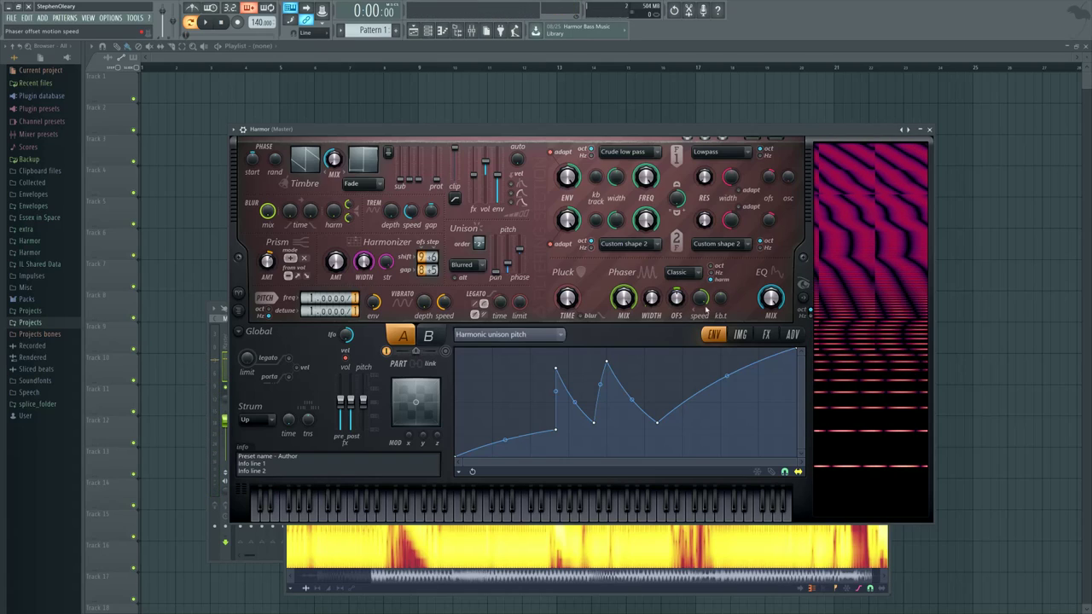
pyautogui.moveTo(701, 304); pyautogui.dragTo(701, 288)
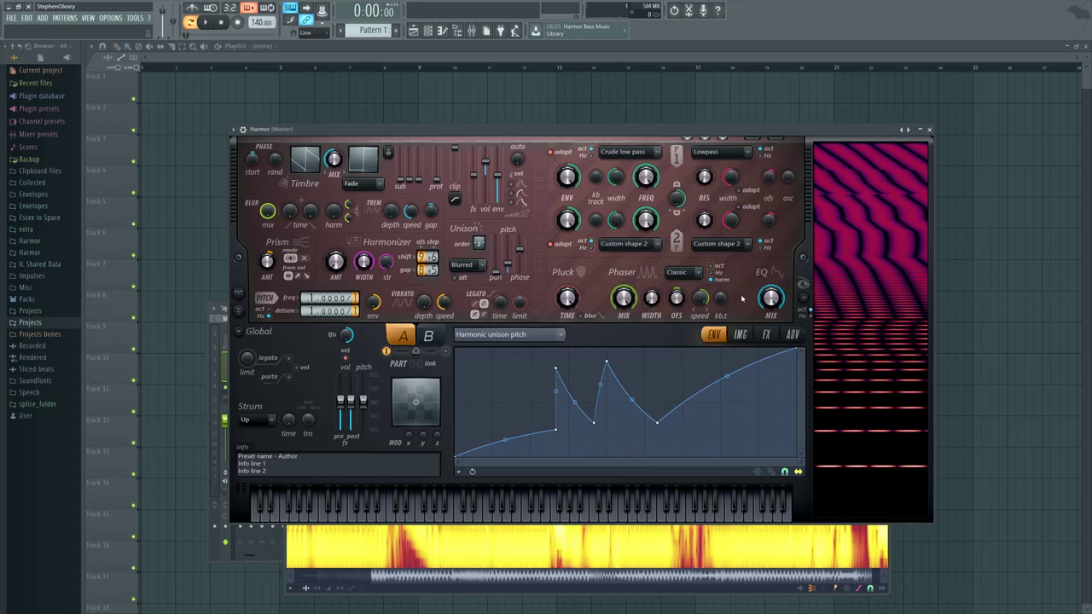
pyautogui.moveTo(539, 129); pyautogui.dragTo(532, 181)
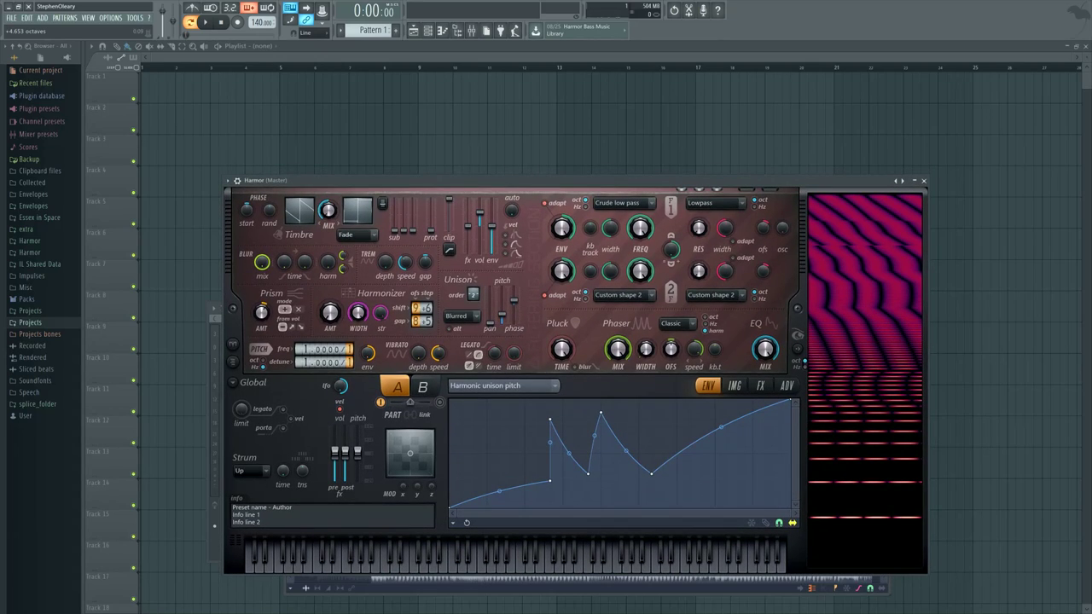